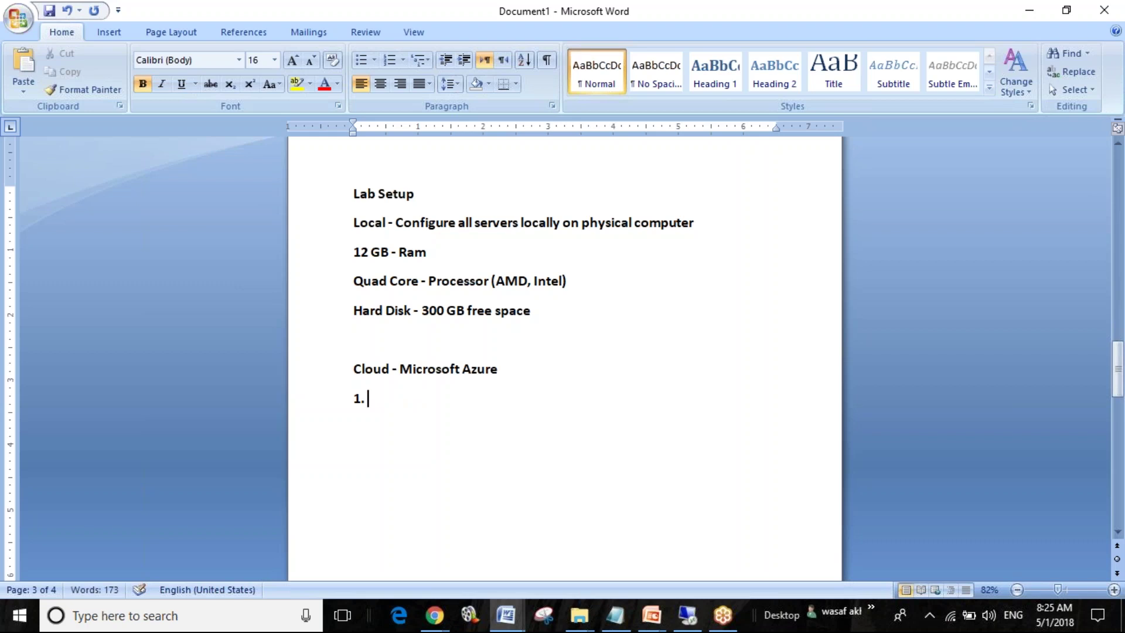
# Step: Complete the numbered list under Cloud - Microsoft Azure with Domain Controller, SCCM, Database and One extra server
pyautogui.write('Domain Controller')
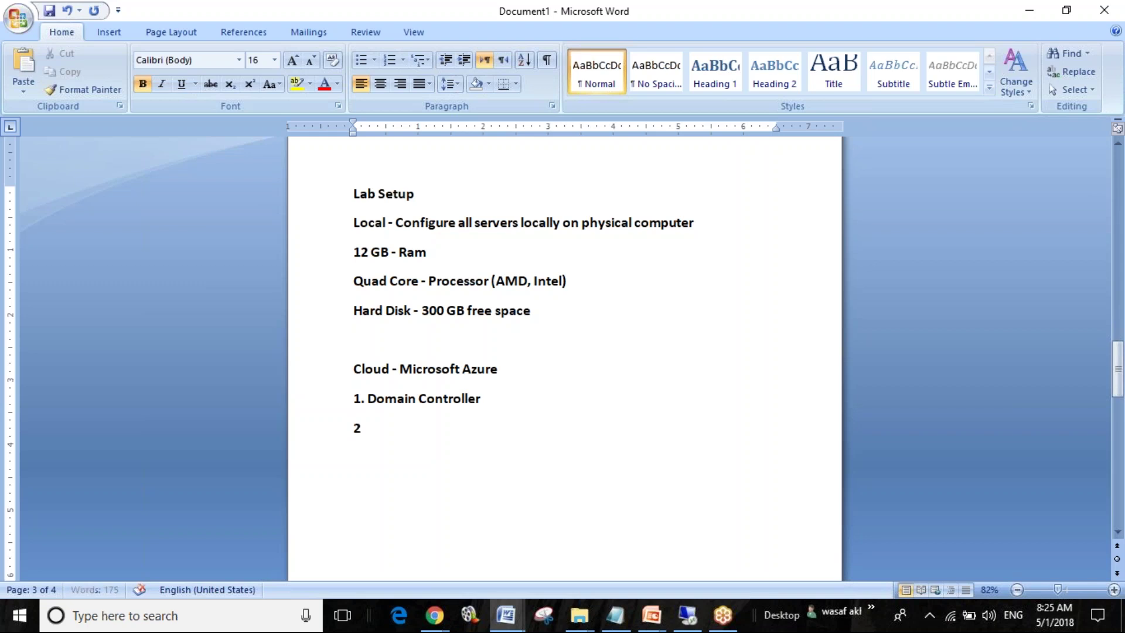
pyautogui.write('CM')
pyautogui.write('3. ')
pyautogui.write('Database')
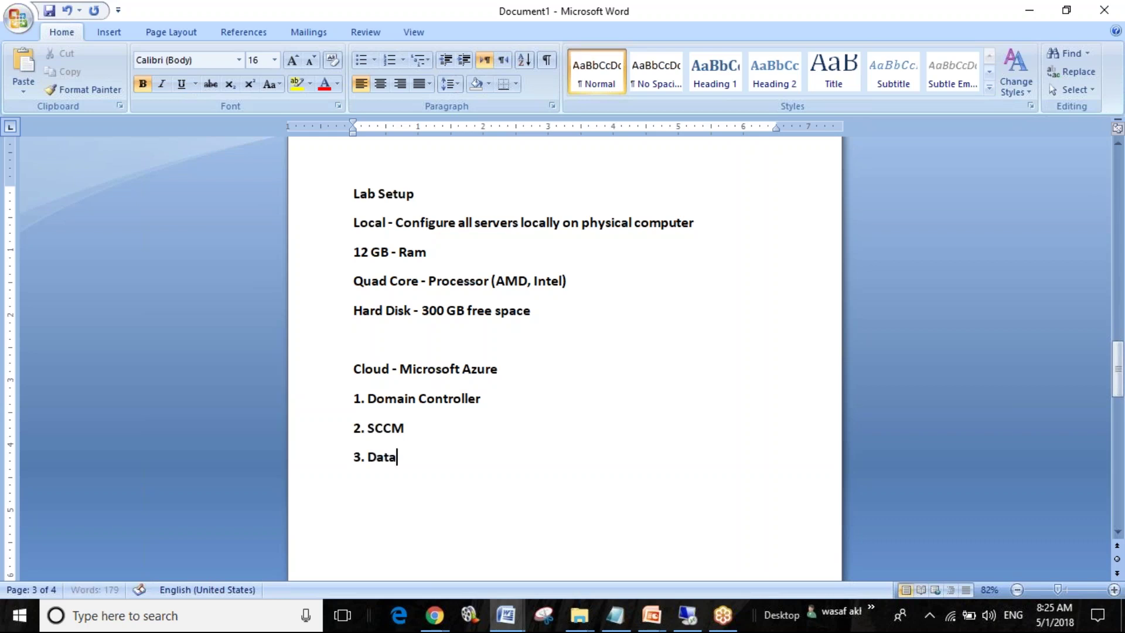
pyautogui.press('Return')
pyautogui.write('4. On ex')
pyautogui.write('e')
pyautogui.write(' extra')
pyautogui.write(' server')
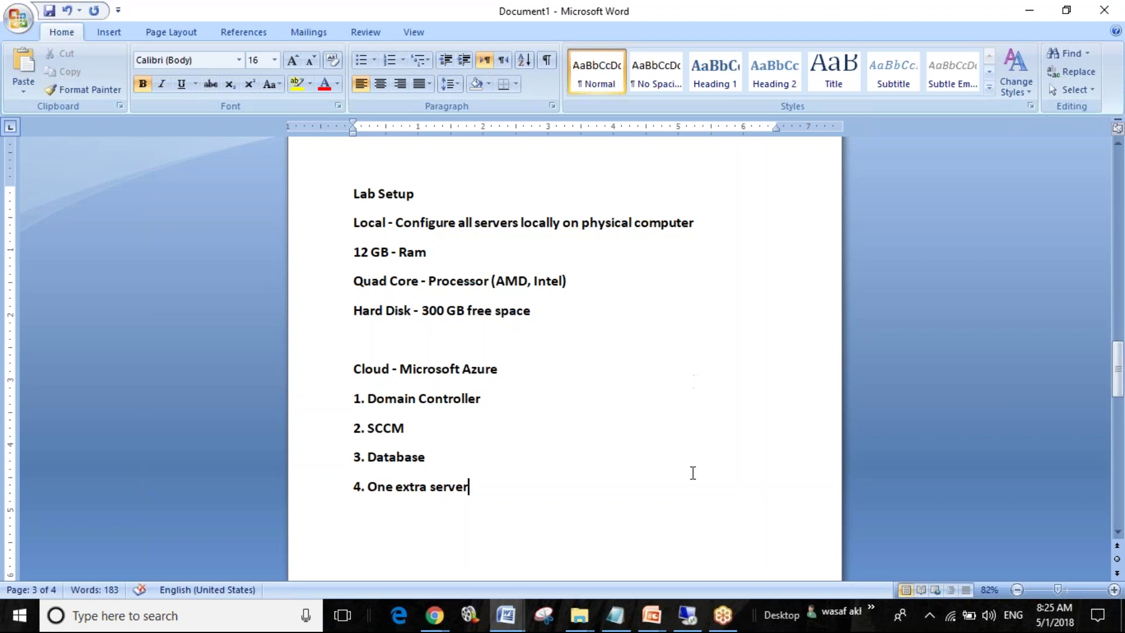
# Step: Switch to the Microsoft Azure portal, clear the virtual machine selection and reload the Virtual machines list
pyautogui.click(434, 615)
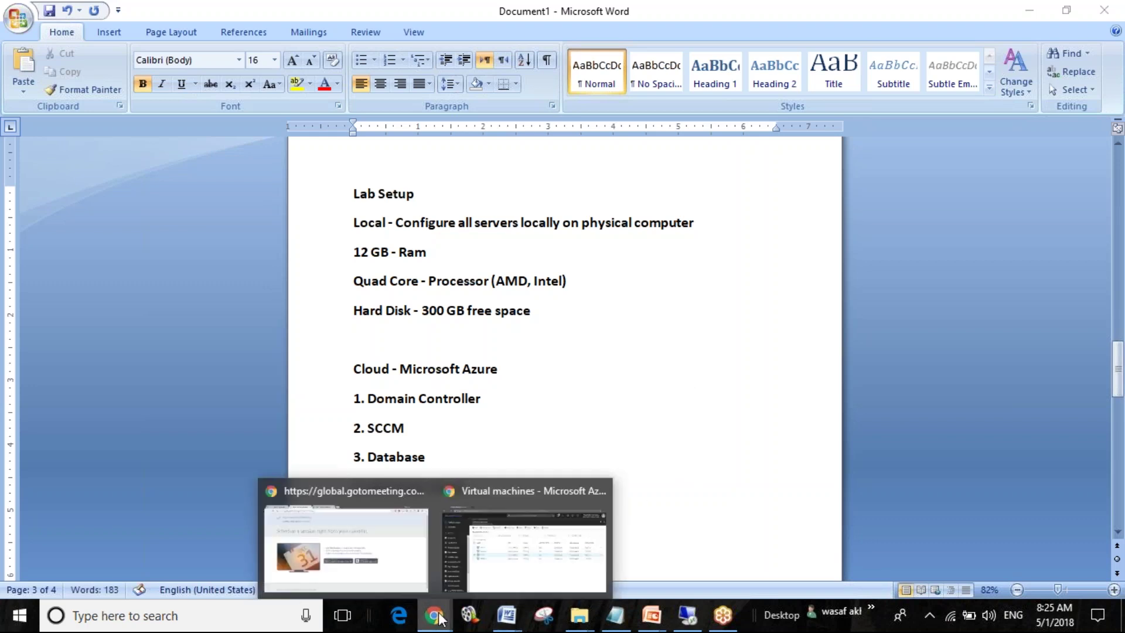
pyautogui.click(512, 542)
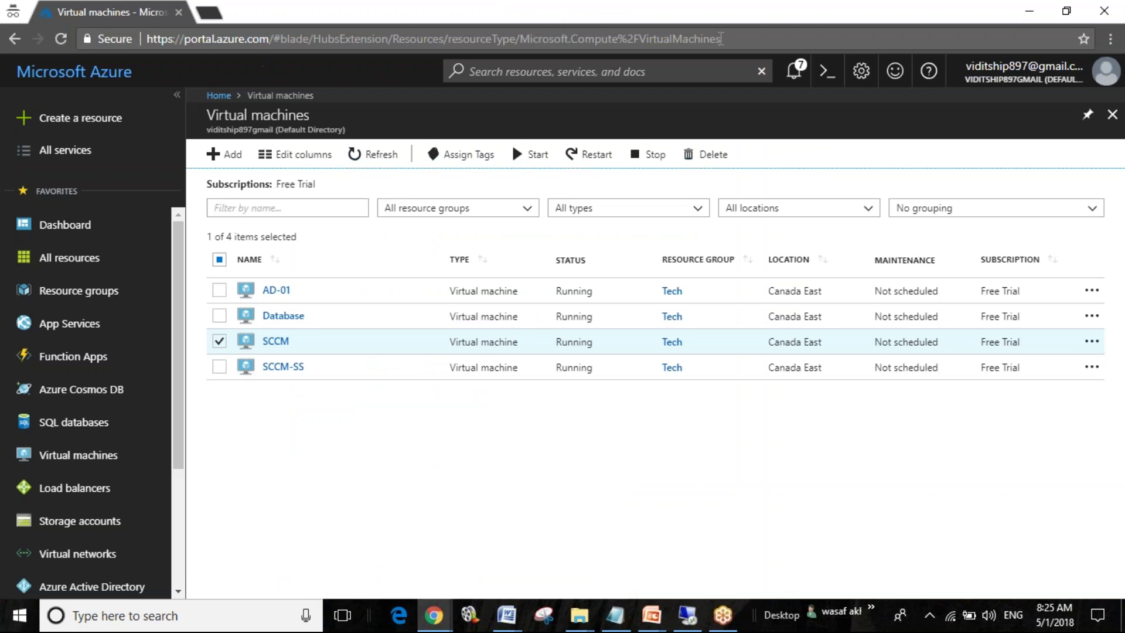
pyautogui.click(219, 259)
pyautogui.click(219, 259)
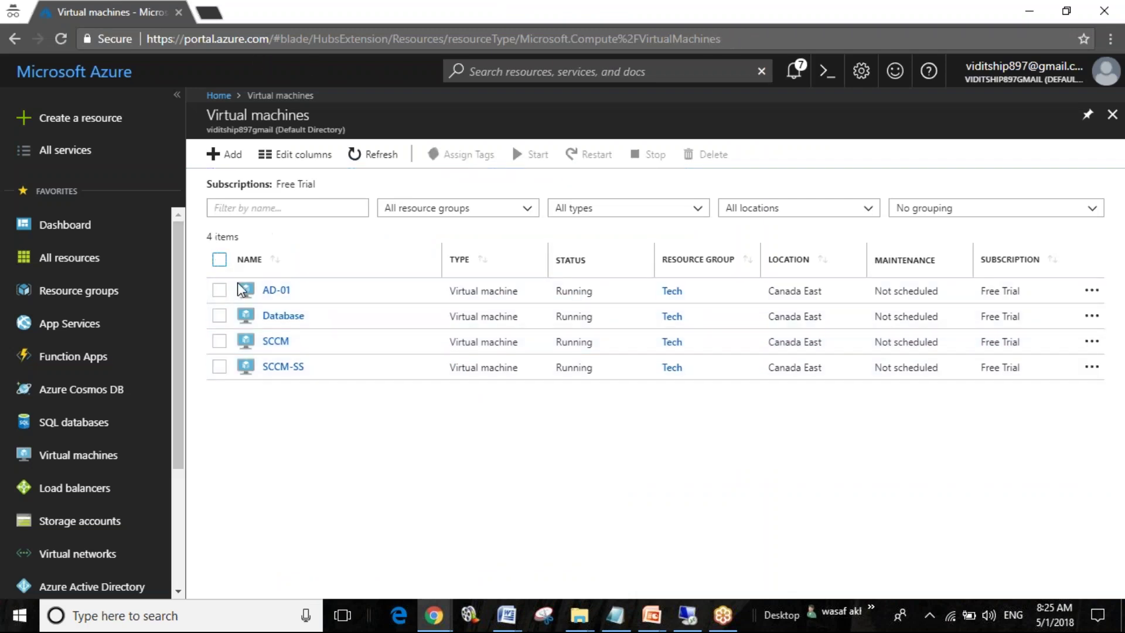
pyautogui.click(82, 462)
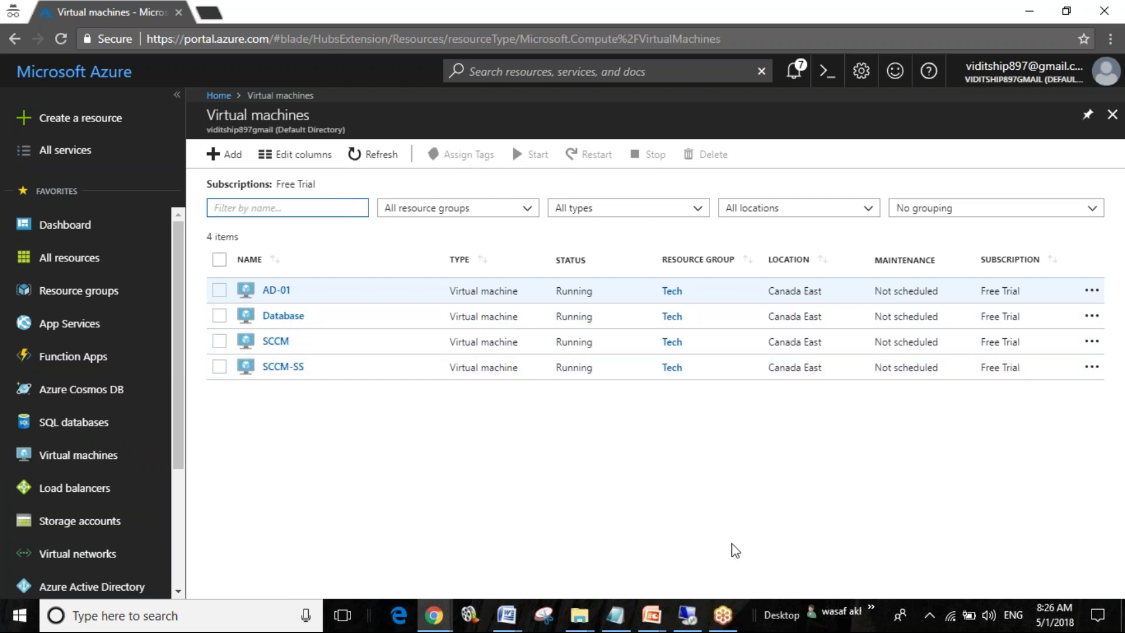
# Step: Switch to the SCCM server's remote desktop session and read through the remaining entries of ClientIDManagerStartup.log
pyautogui.moveTo(688, 615)
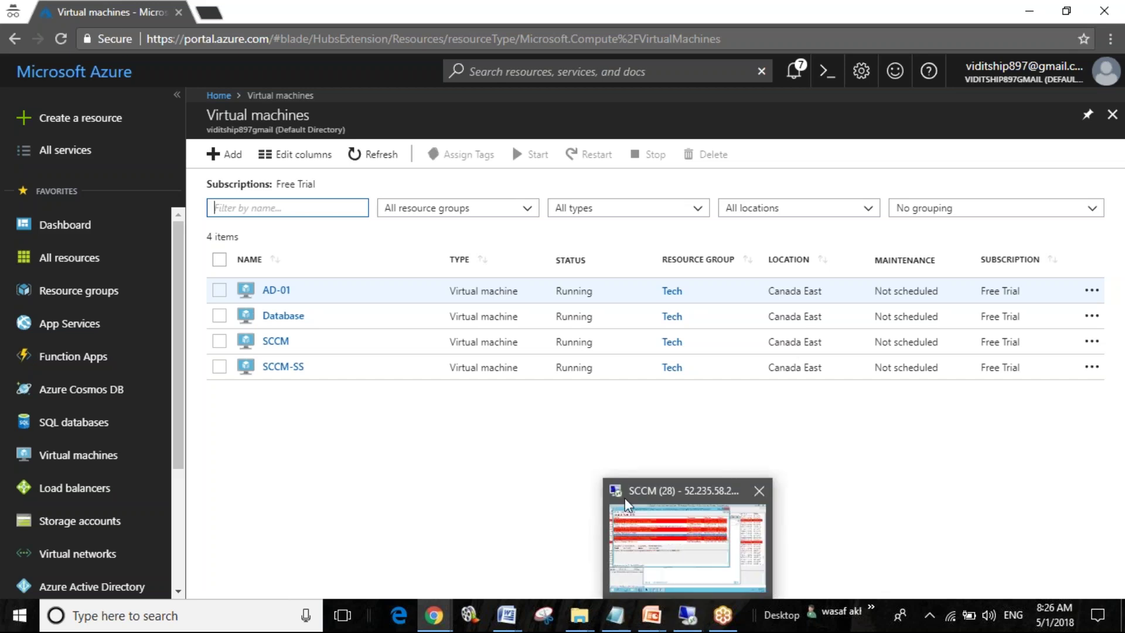
pyautogui.click(660, 548)
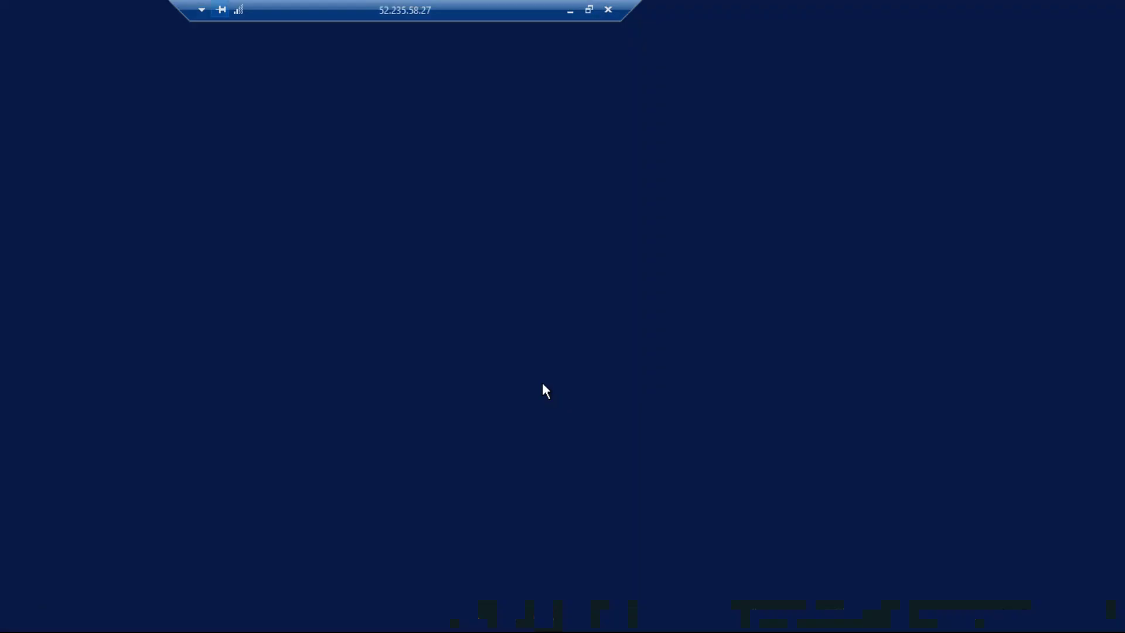
pyautogui.press('Down')
pyautogui.press('Down')
pyautogui.press('Down')
pyautogui.press('Down')
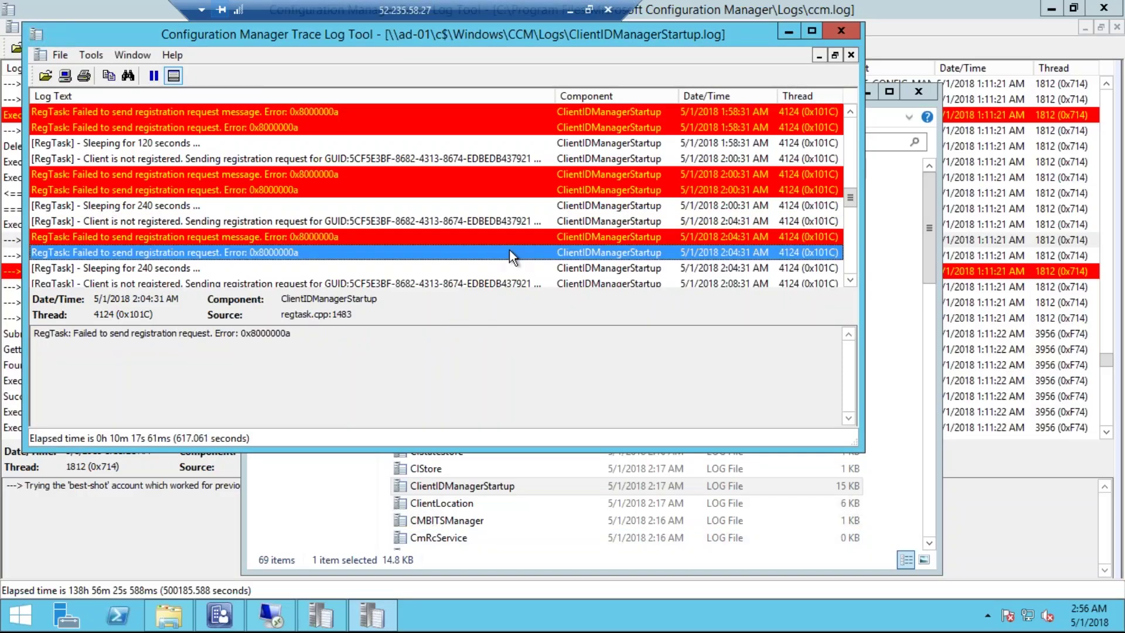
pyautogui.press('Down')
pyautogui.press('Down')
pyautogui.press('Down')
pyautogui.press('Down')
pyautogui.press('Down')
pyautogui.press('Down')
pyautogui.press('Down')
pyautogui.press('Down')
pyautogui.press('Down')
pyautogui.press('Down')
pyautogui.press('Down')
pyautogui.press('Down')
pyautogui.press('Down')
pyautogui.press('Down')
pyautogui.press('Down')
pyautogui.press('Down')
pyautogui.press('Down')
pyautogui.press('Down')
pyautogui.press('Down')
pyautogui.press('Down')
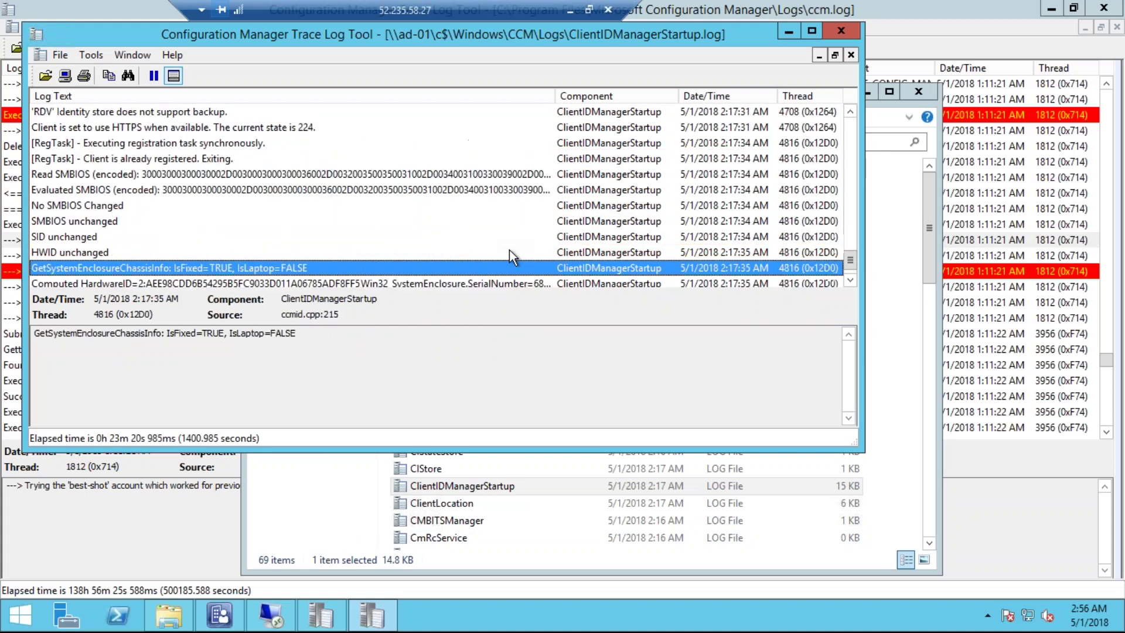
# Step: Close both trace log windows and the log folder window to return to the Configuration Manager console
pyautogui.click(850, 30)
pyautogui.click(919, 91)
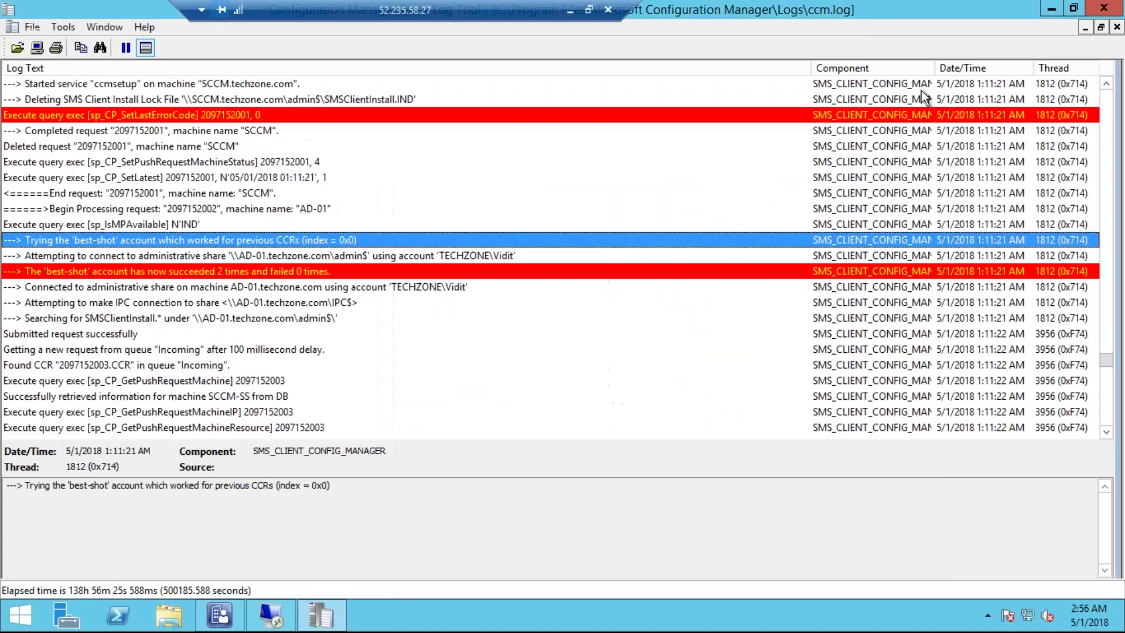
pyautogui.click(1108, 13)
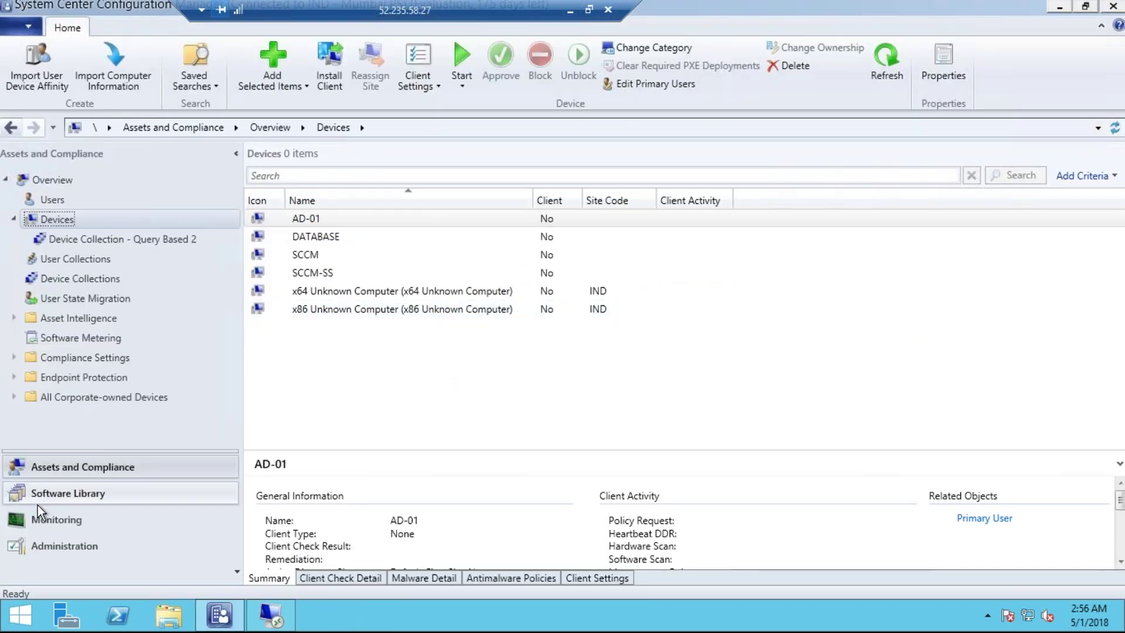
# Step: Reload the Devices list in Assets and Compliance and examine the DATABASE, SCCM and SCCM-SS devices' client status
pyautogui.click(58, 500)
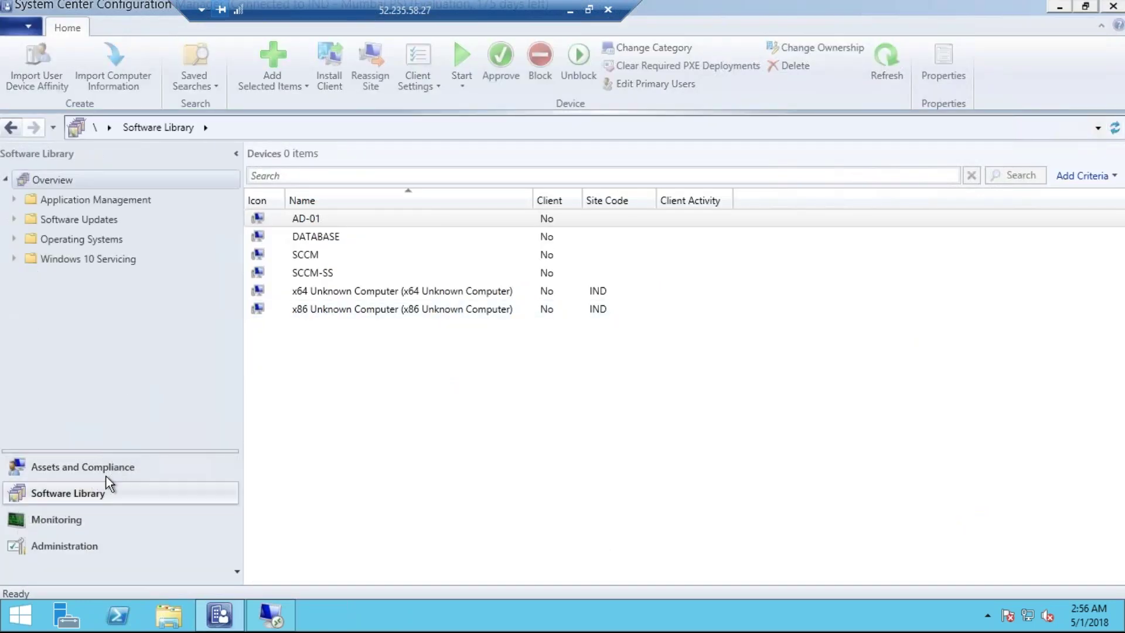
pyautogui.click(107, 476)
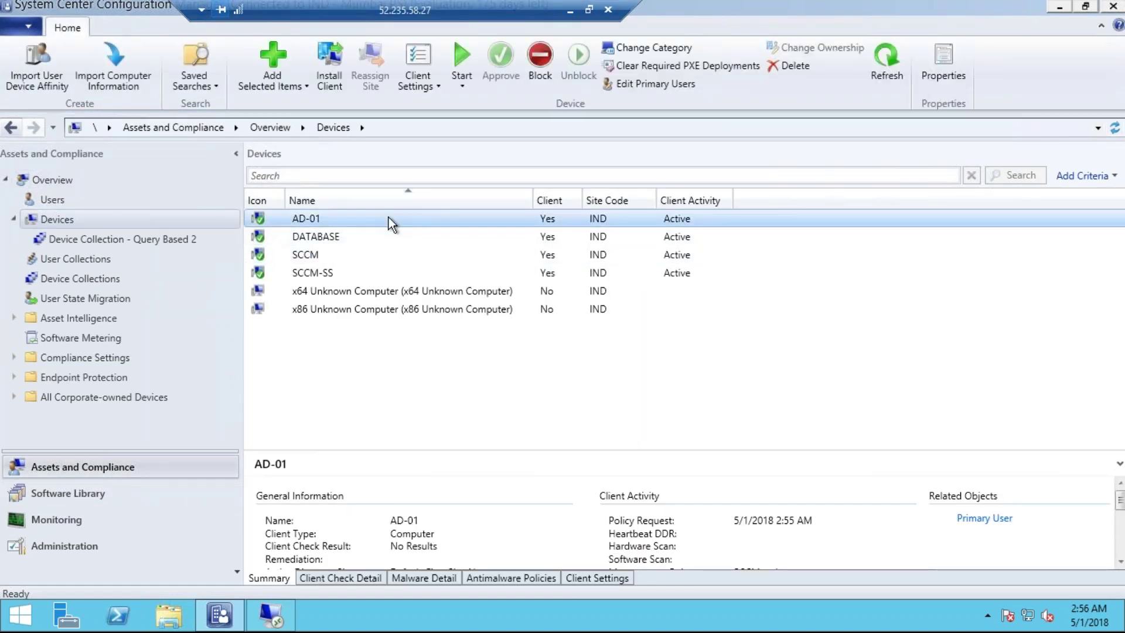
pyautogui.click(346, 239)
pyautogui.click(326, 254)
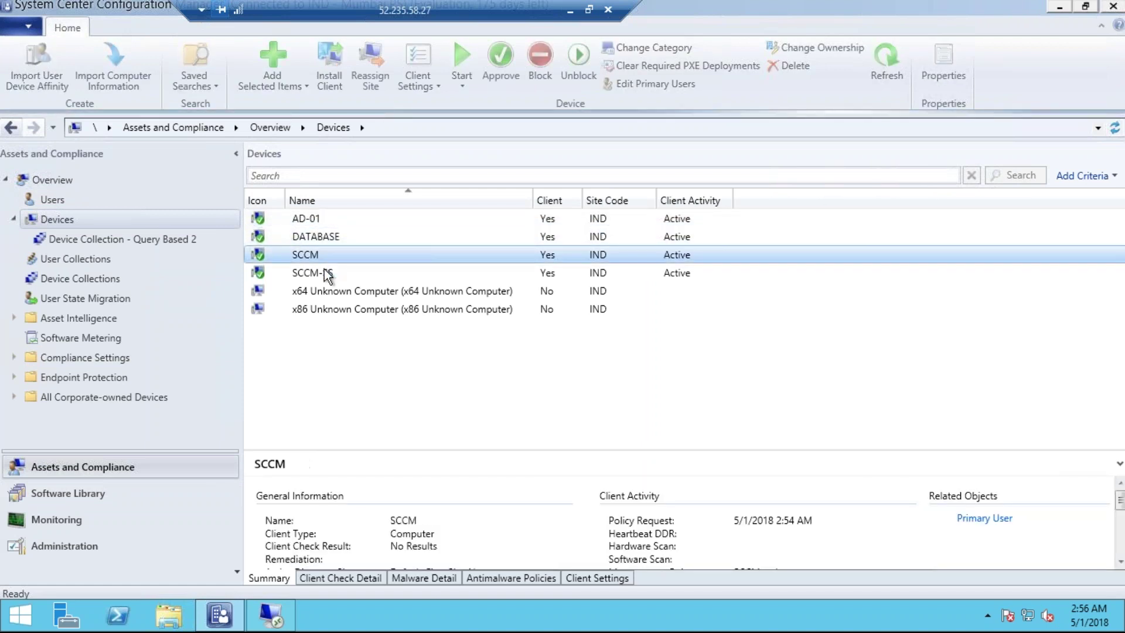
pyautogui.click(325, 273)
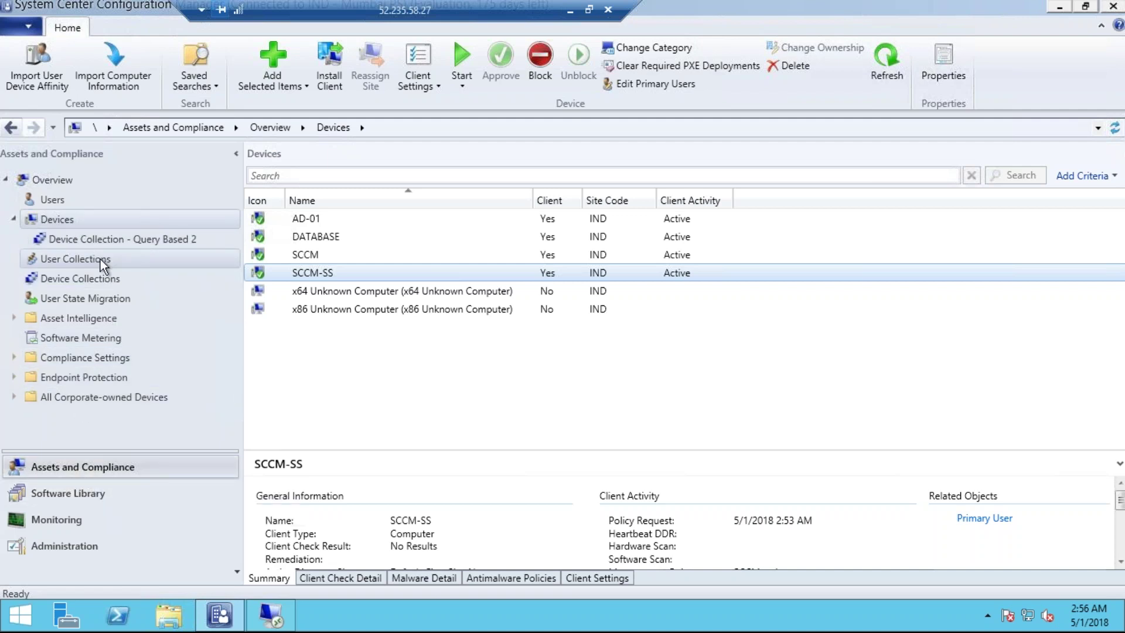
# Step: Examine the contents of Application Management, Software Updates, Operating Systems and Windows 10 Servicing in the Software Library
pyautogui.click(102, 501)
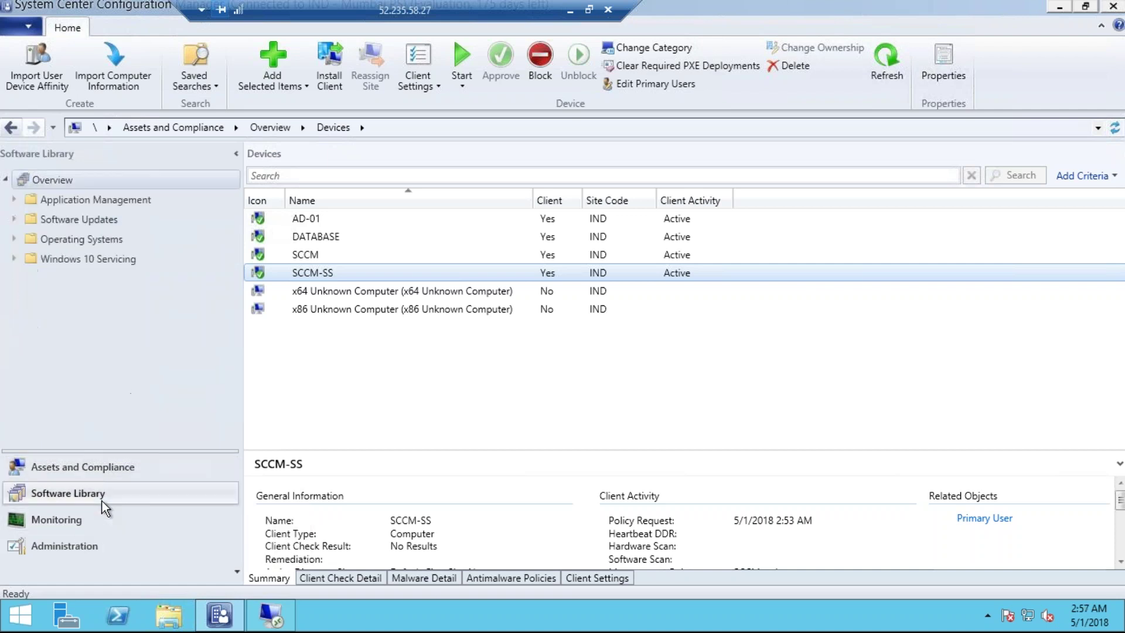
pyautogui.click(14, 200)
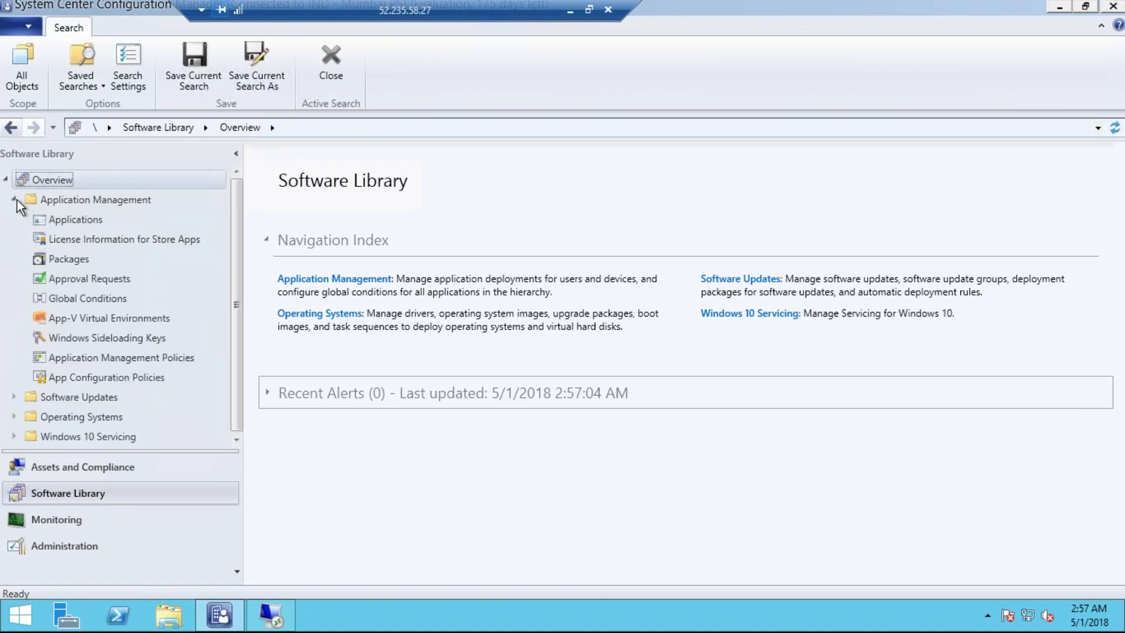
pyautogui.click(14, 199)
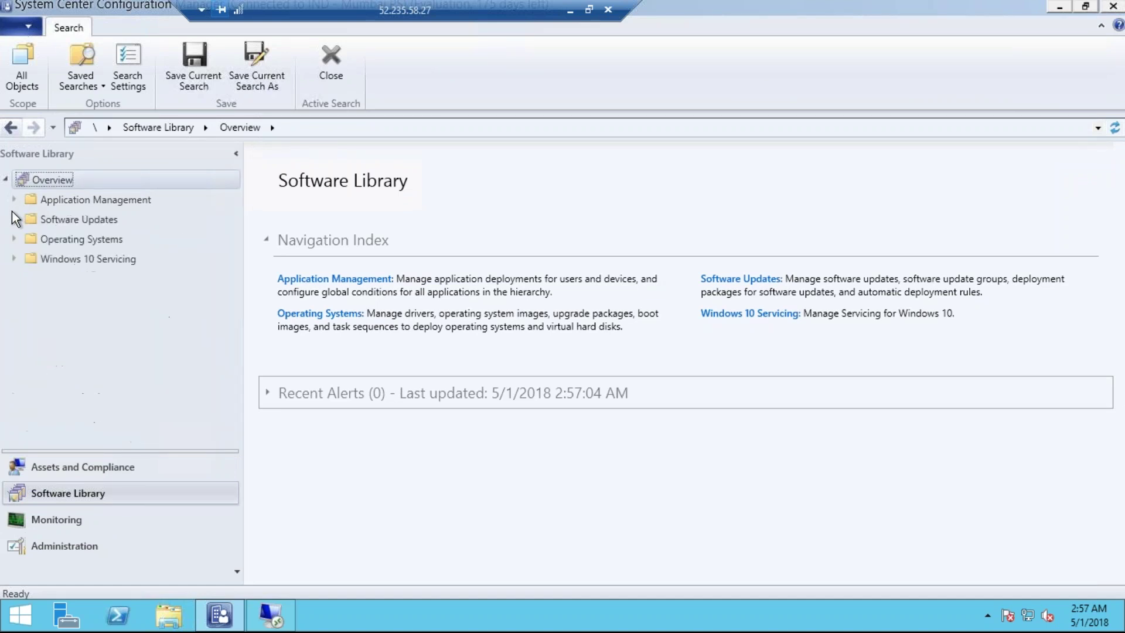
pyautogui.click(15, 219)
pyautogui.click(14, 219)
pyautogui.click(18, 235)
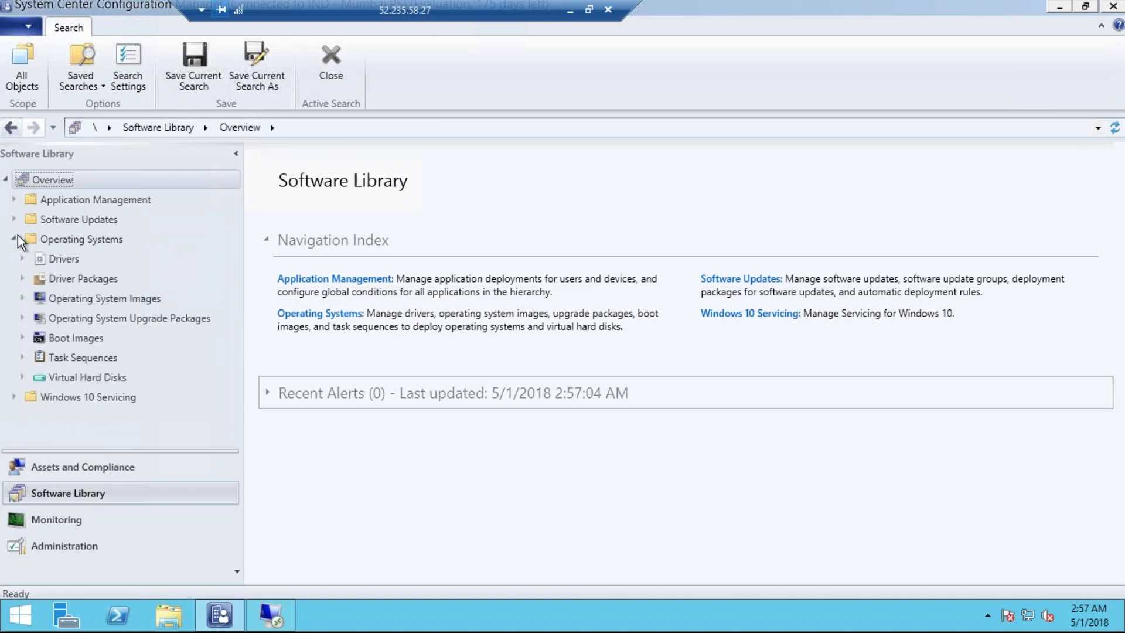
pyautogui.click(18, 235)
pyautogui.click(14, 259)
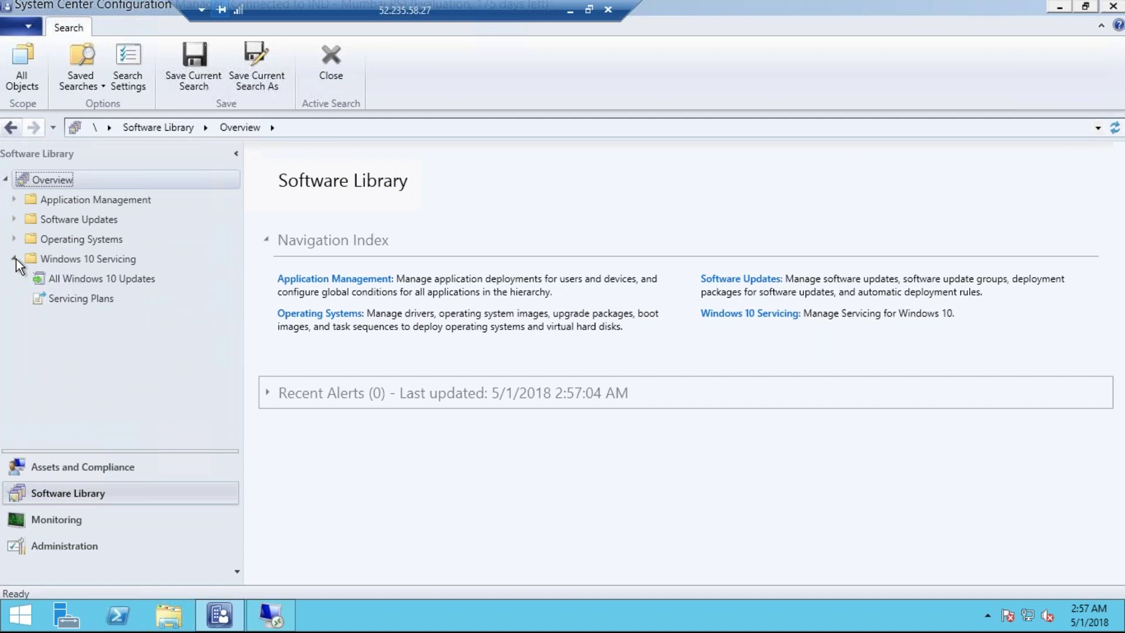
pyautogui.click(14, 258)
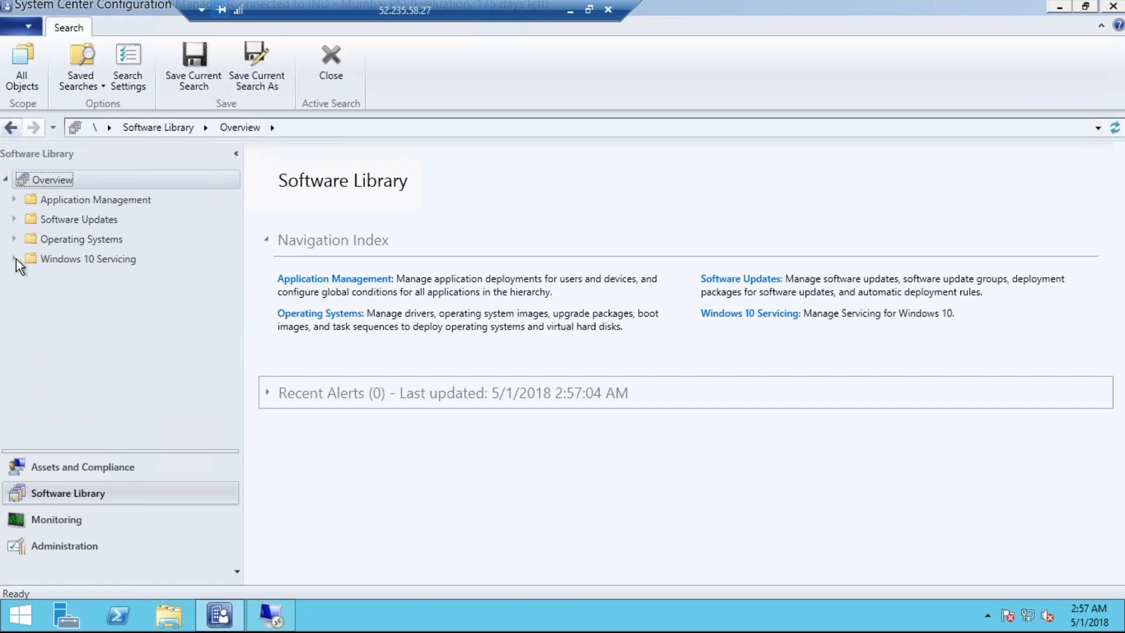
# Step: Look over the Monitoring workspace and the full list of nodes in the Administration workspace
pyautogui.click(61, 526)
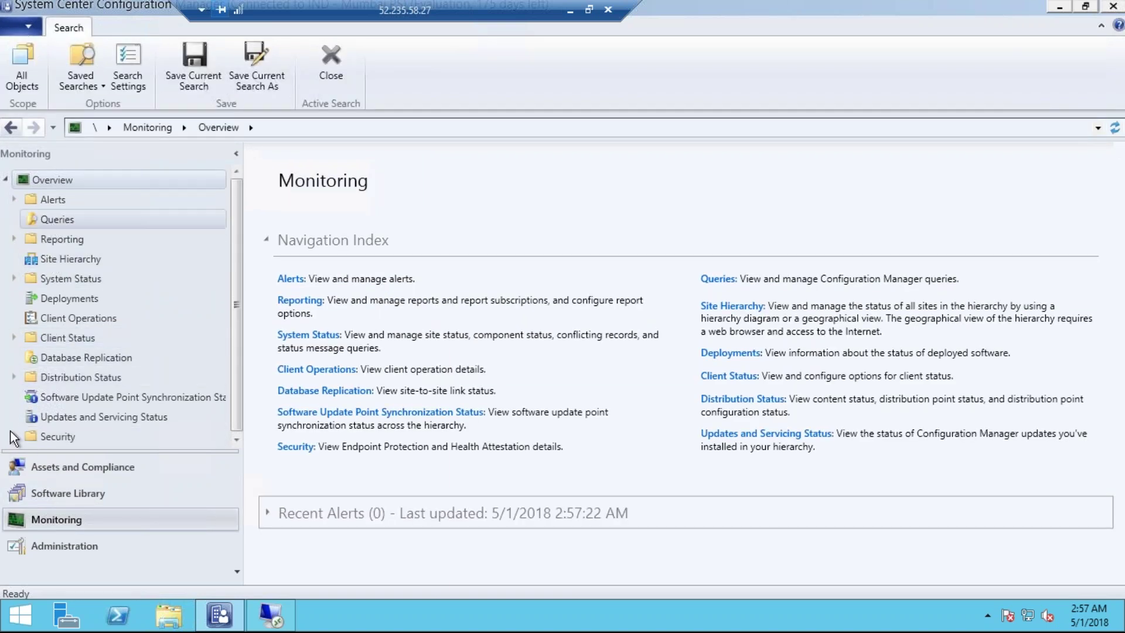
pyautogui.click(62, 546)
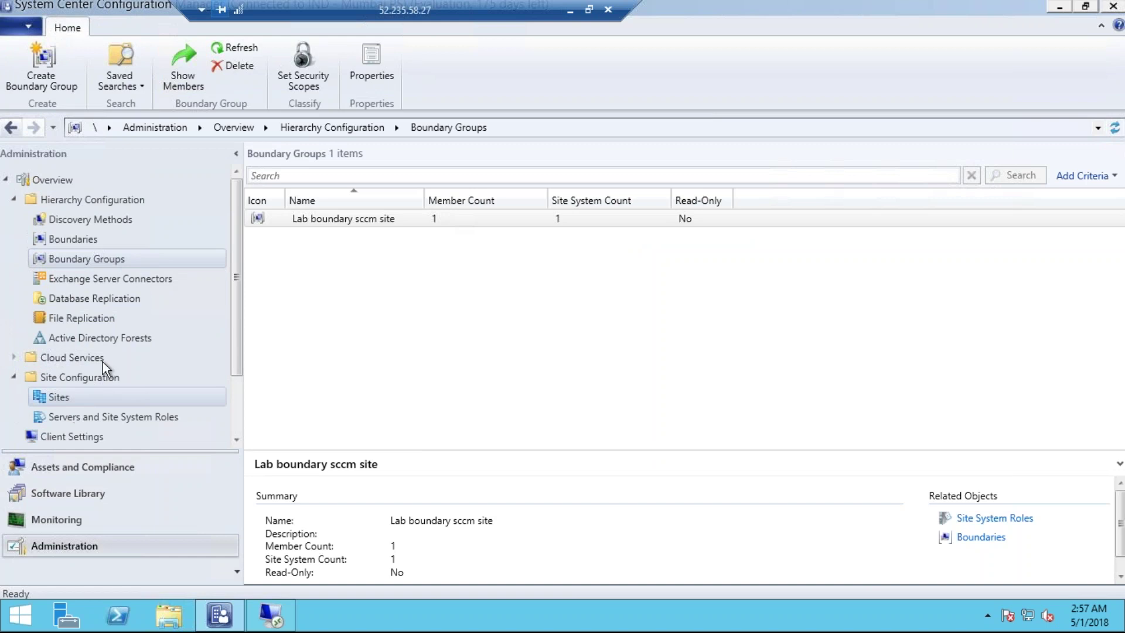
pyautogui.click(237, 414)
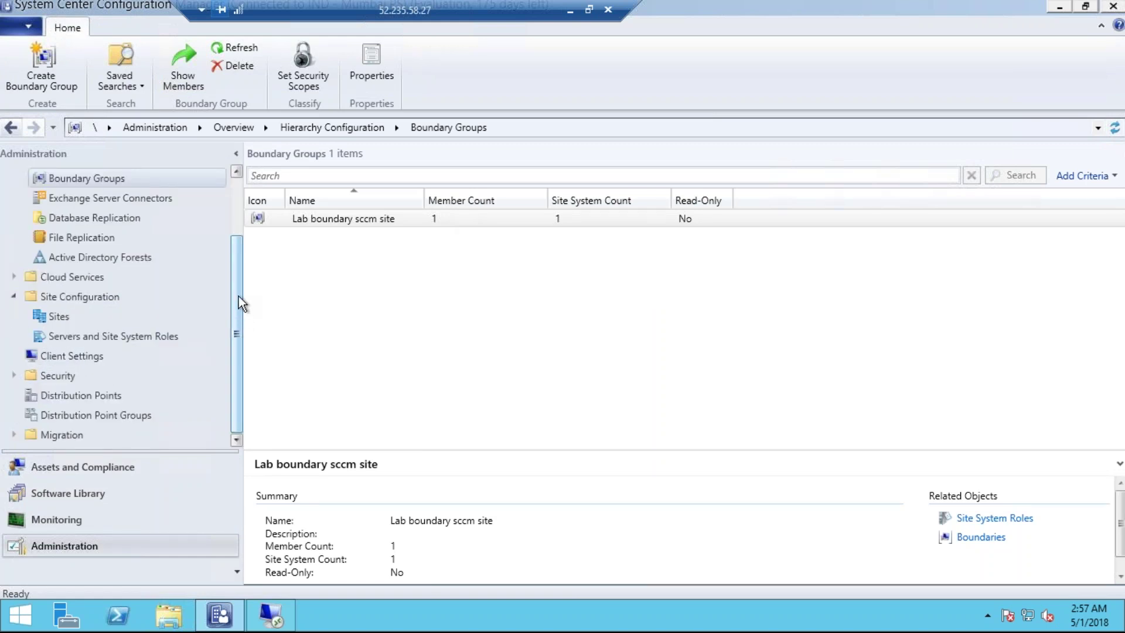
pyautogui.click(234, 209)
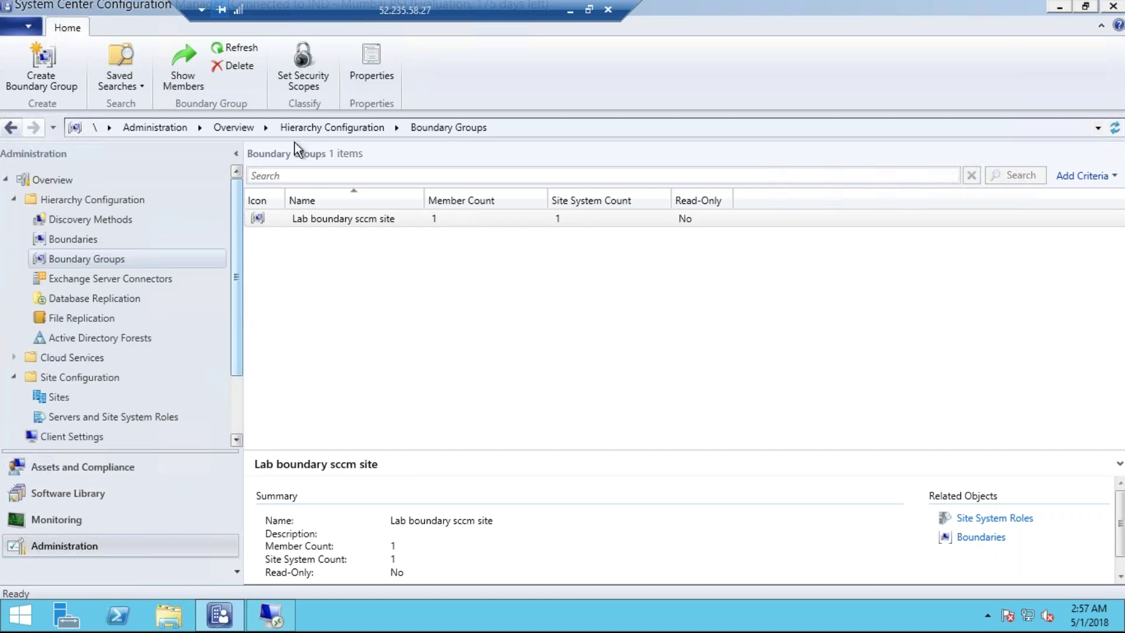
# Step: Minimize the remote session, then search the local computer for "vm" and launch VMware Workstation Pro
pyautogui.click(571, 12)
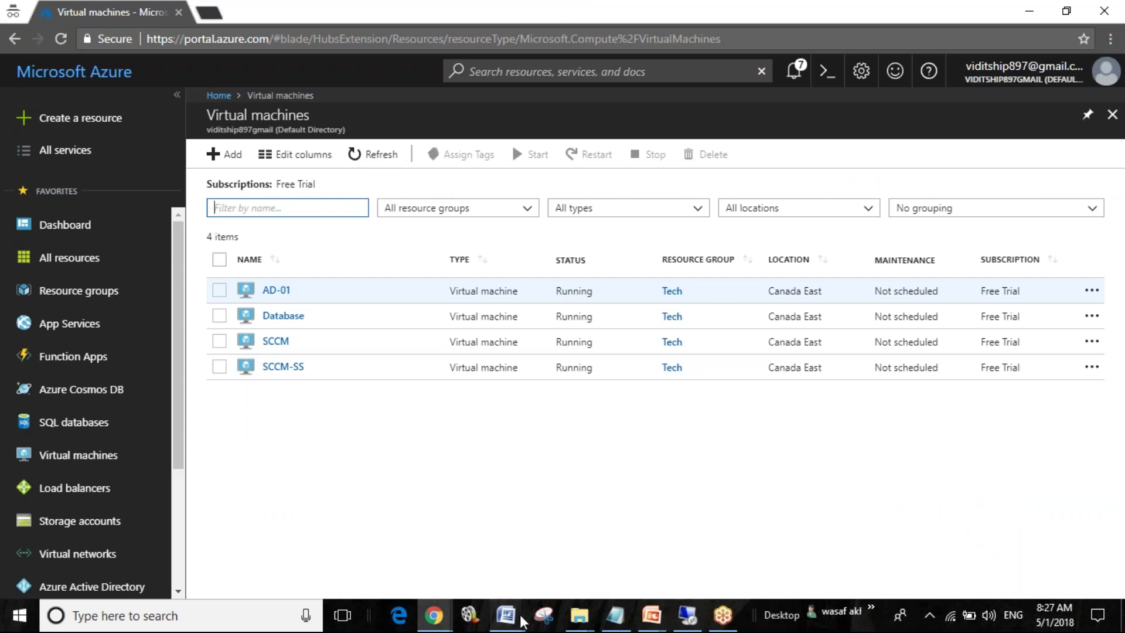
pyautogui.moveTo(520, 620)
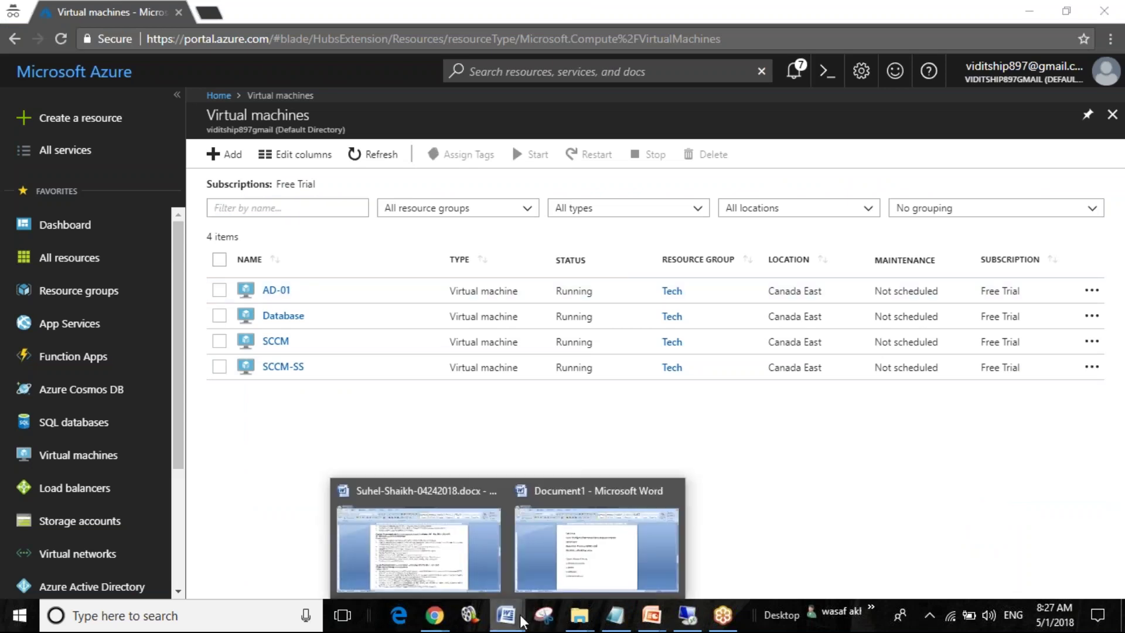
pyautogui.click(5, 626)
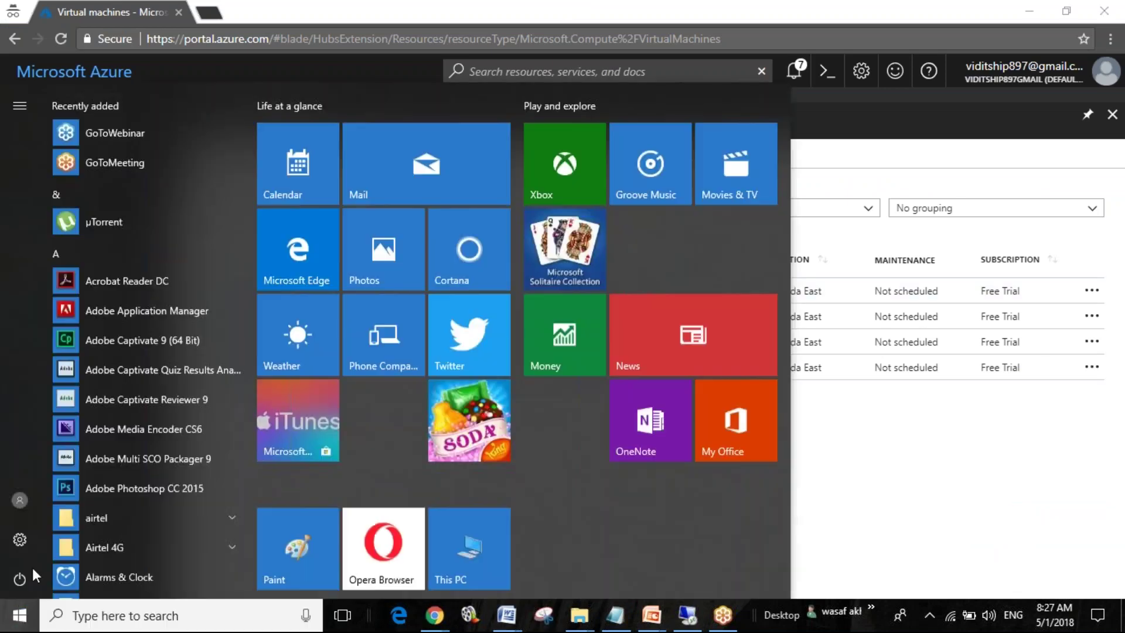
pyautogui.click(189, 606)
pyautogui.write('v')
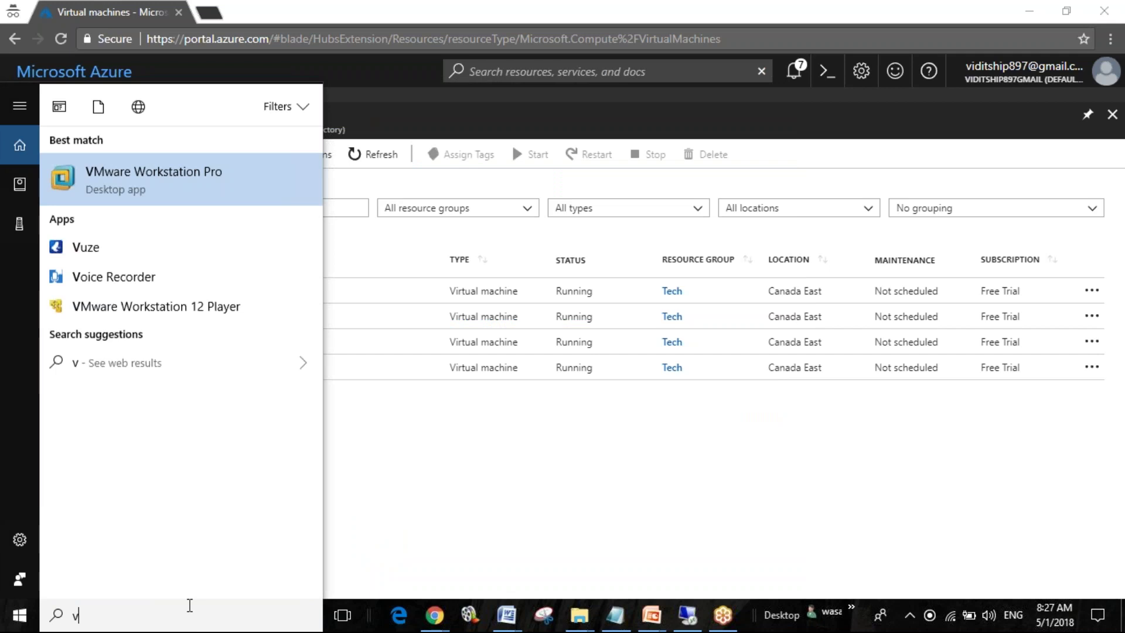
pyautogui.write('m')
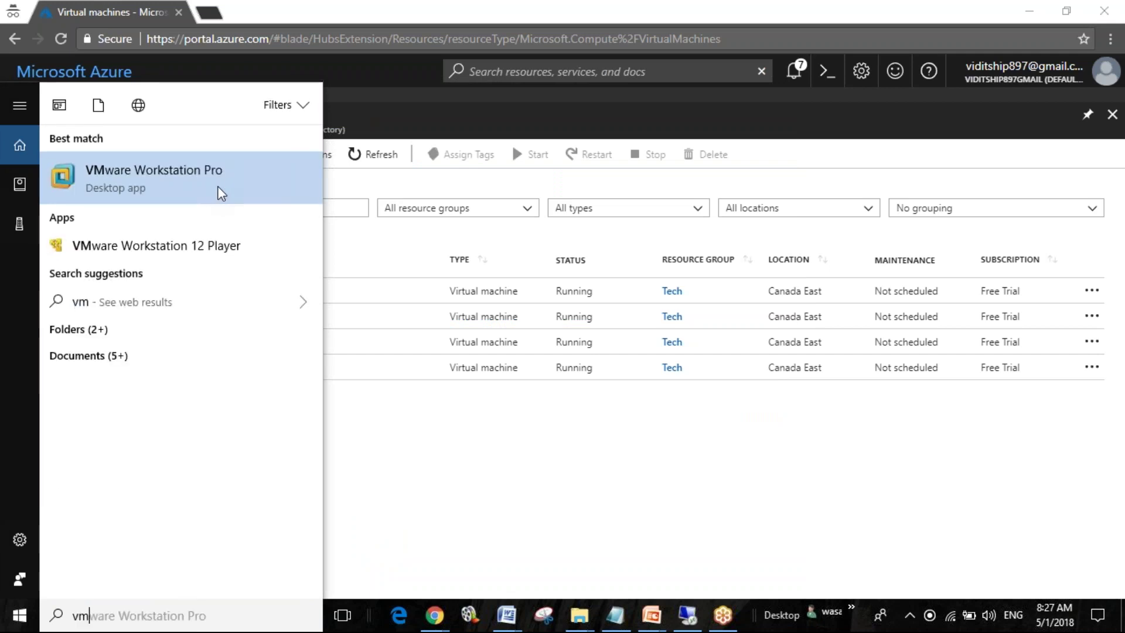
pyautogui.click(221, 193)
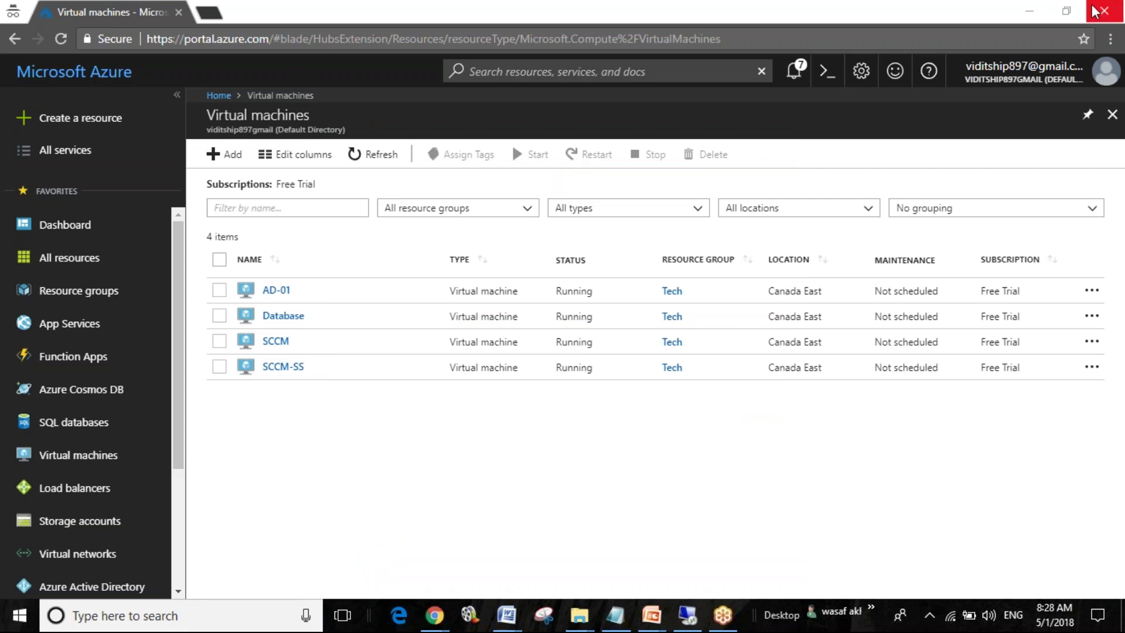
# Step: Minimize the browser and the Word document to bring up the SCCM.pptx presentation in PowerPoint
pyautogui.click(1034, 13)
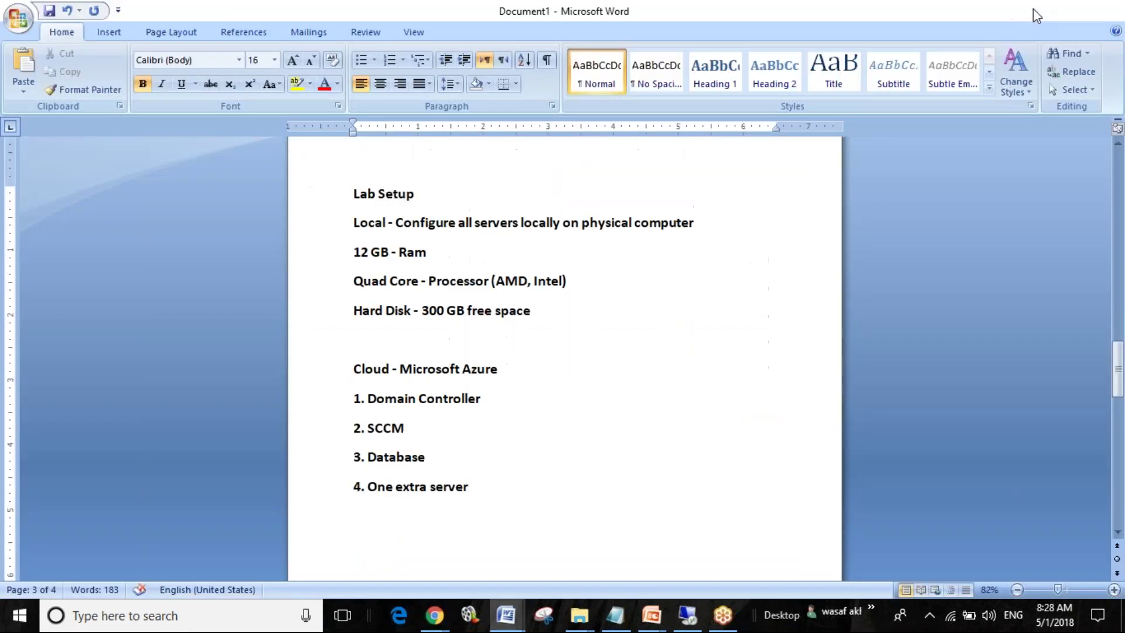
pyautogui.click(1032, 10)
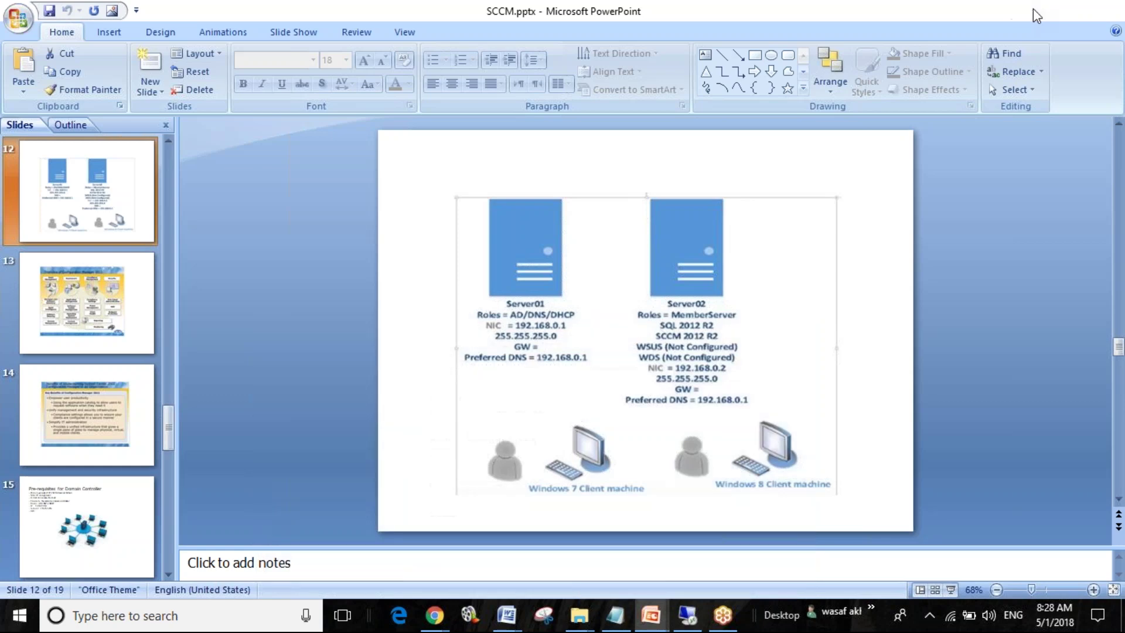
# Step: Minimize the presentation and the Word document, then look over the DC, SCCM, DB and Win7 virtual machines in VMware Workstation
pyautogui.click(1032, 9)
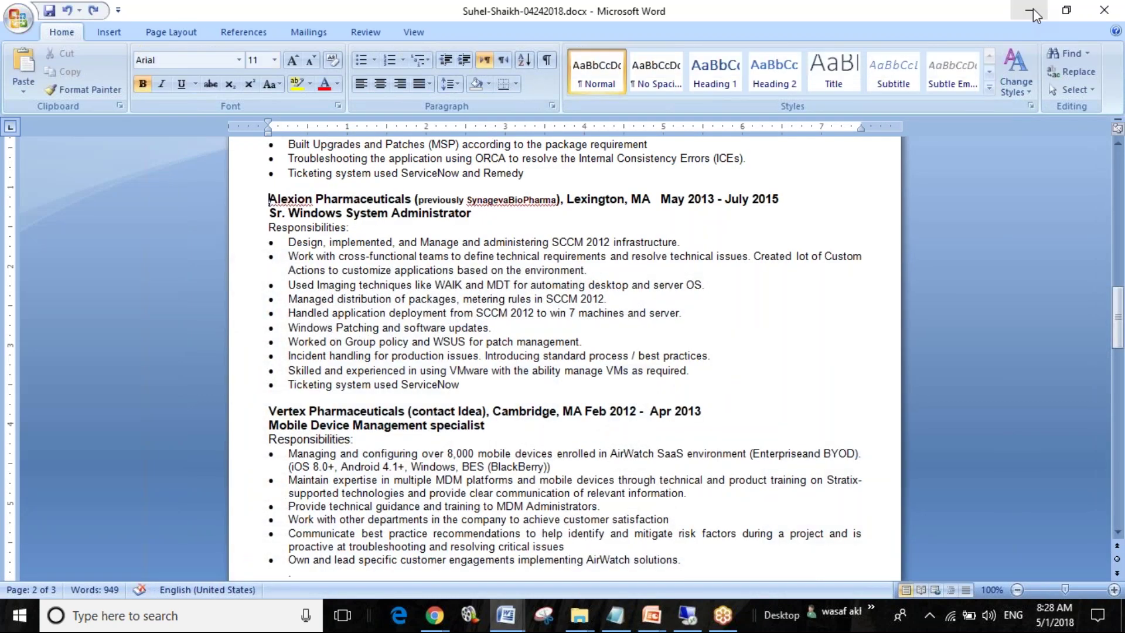
pyautogui.click(1032, 9)
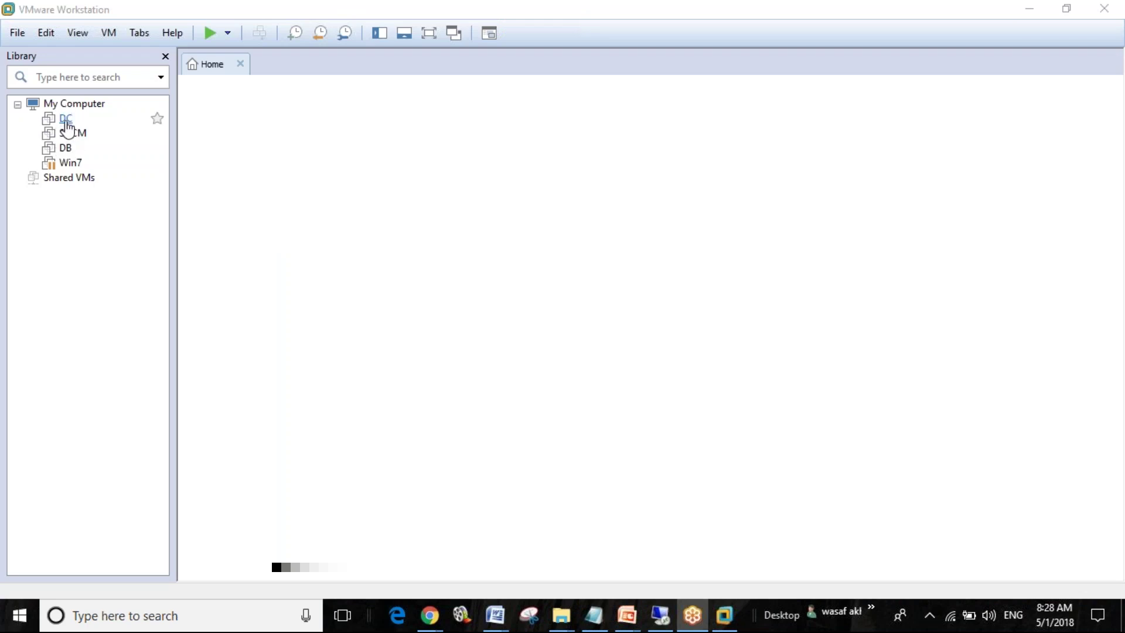
pyautogui.click(66, 119)
pyautogui.click(82, 134)
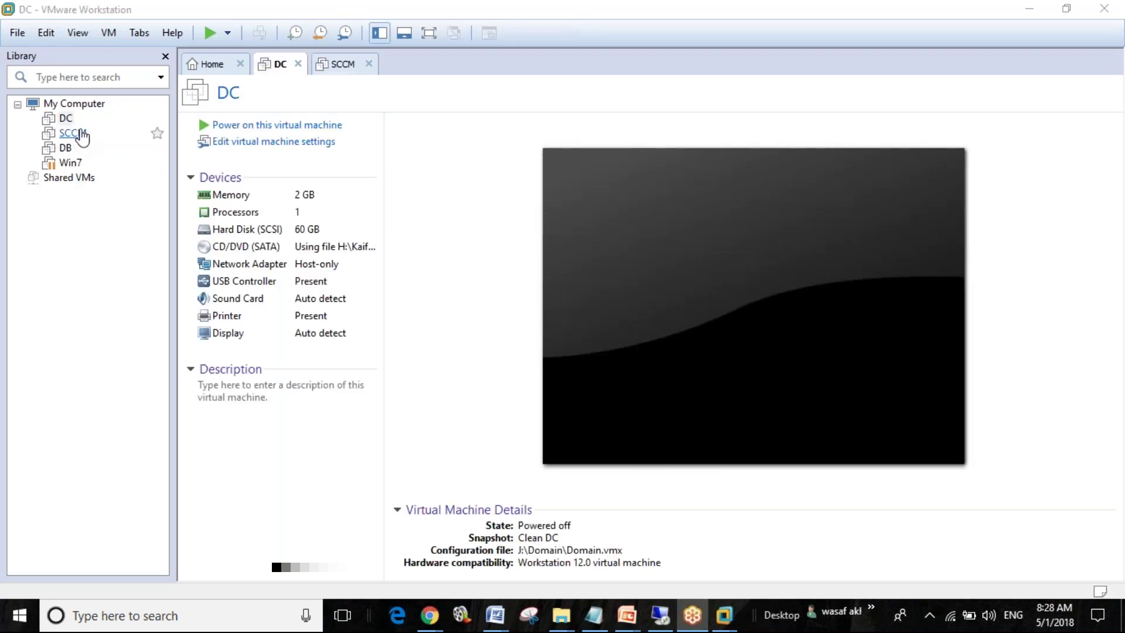
pyautogui.click(80, 134)
pyautogui.click(66, 150)
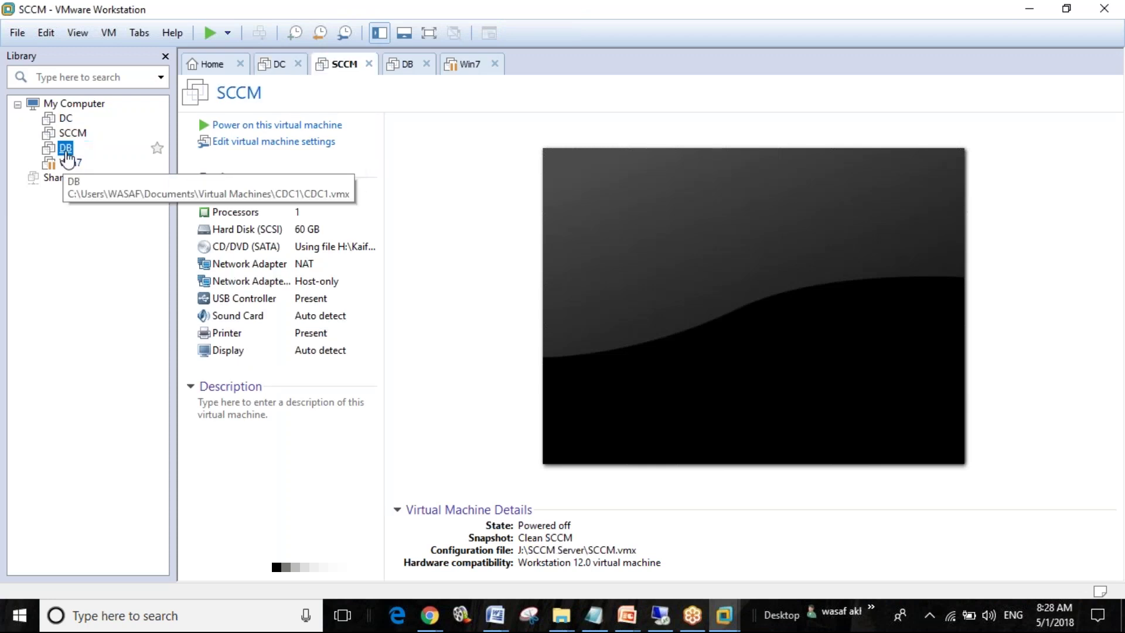
pyautogui.click(76, 164)
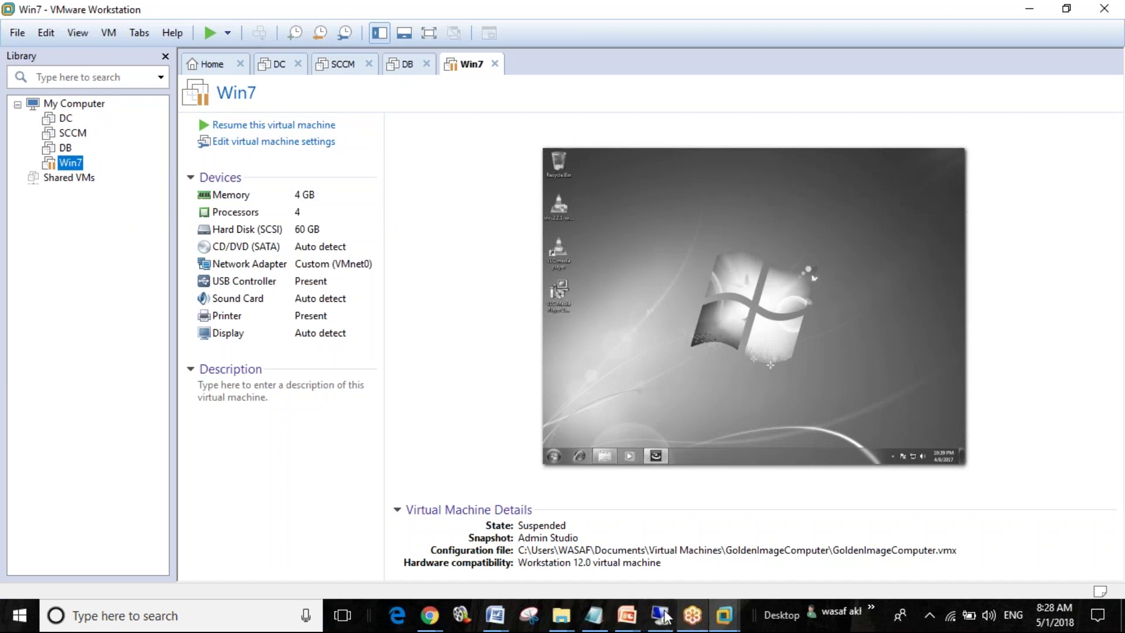
# Step: Switch to the SCCM.pptx presentation in PowerPoint and show slide 14 on the key benefits of Configuration Manager 2012
pyautogui.click(631, 619)
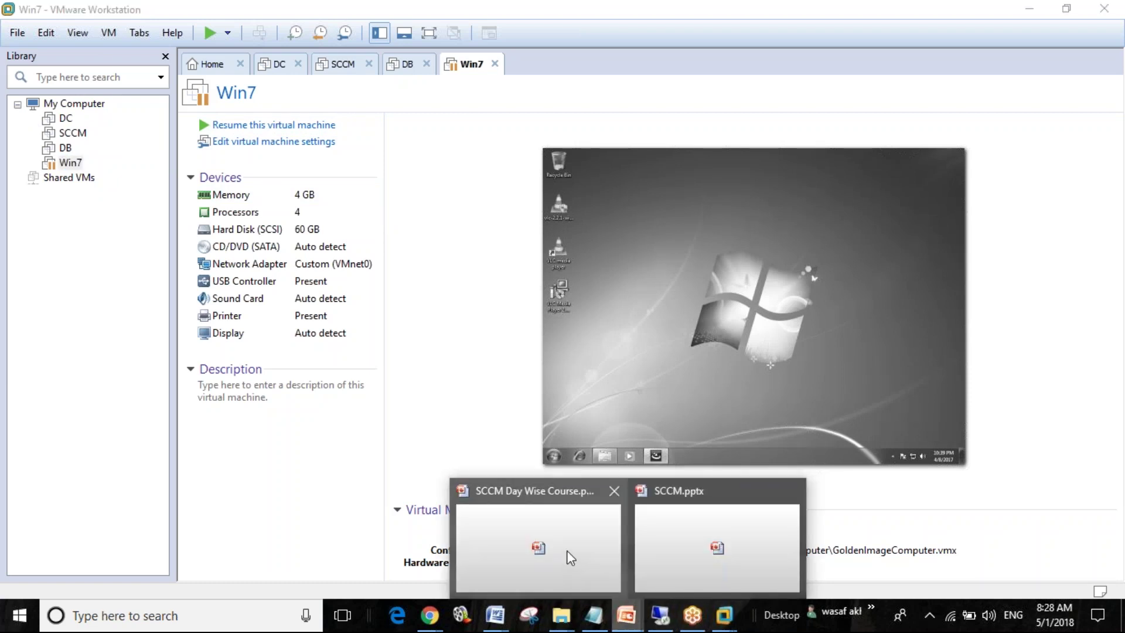
pyautogui.click(673, 562)
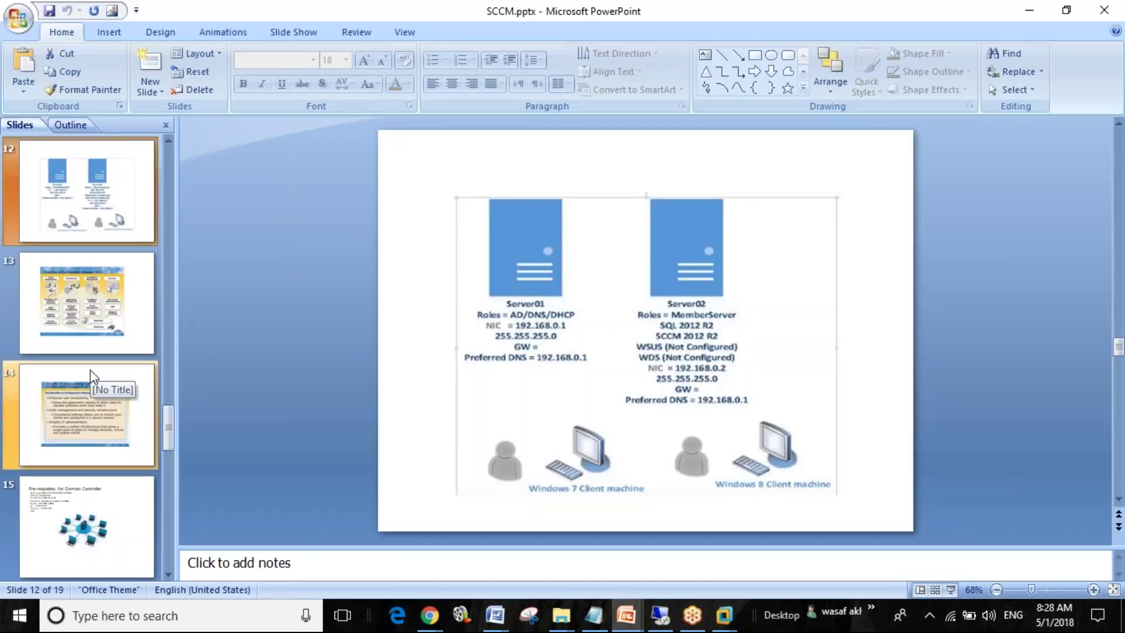
pyautogui.click(90, 376)
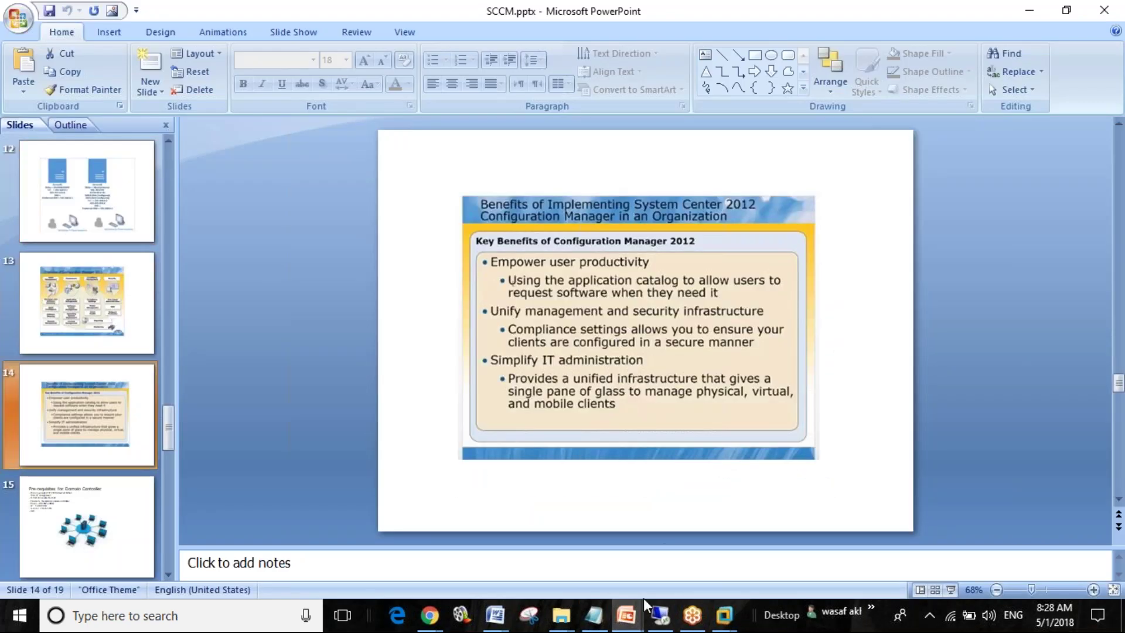
# Step: Switch to the SCCM Day Wise Course.pptx presentation and review the Day 7 slide with its assignment line on query rule collections
pyautogui.click(626, 615)
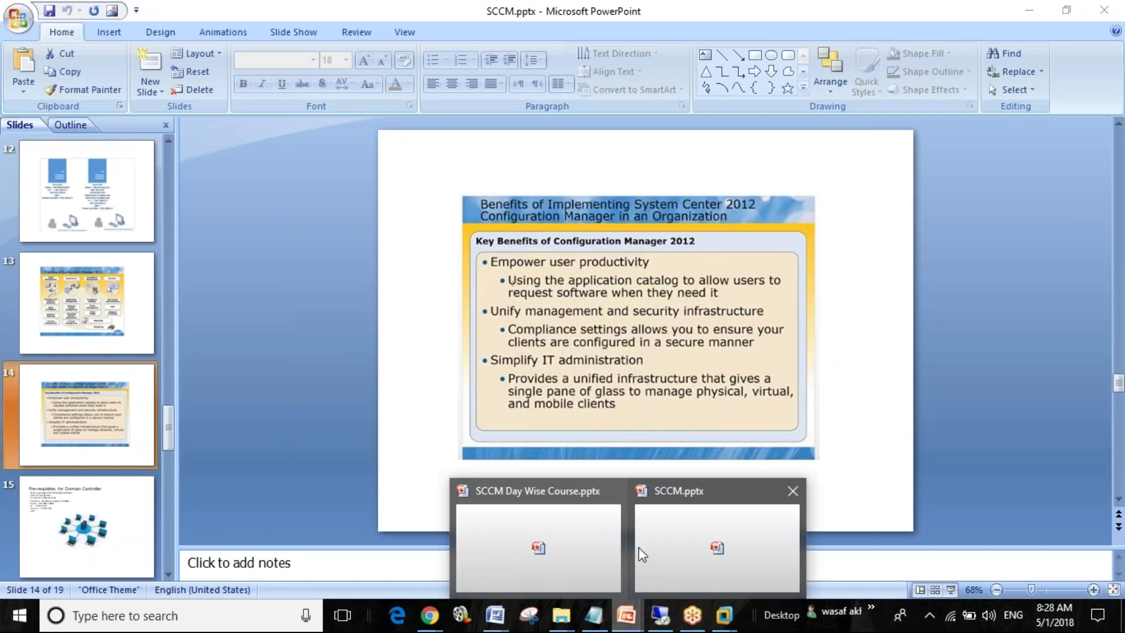
pyautogui.click(505, 577)
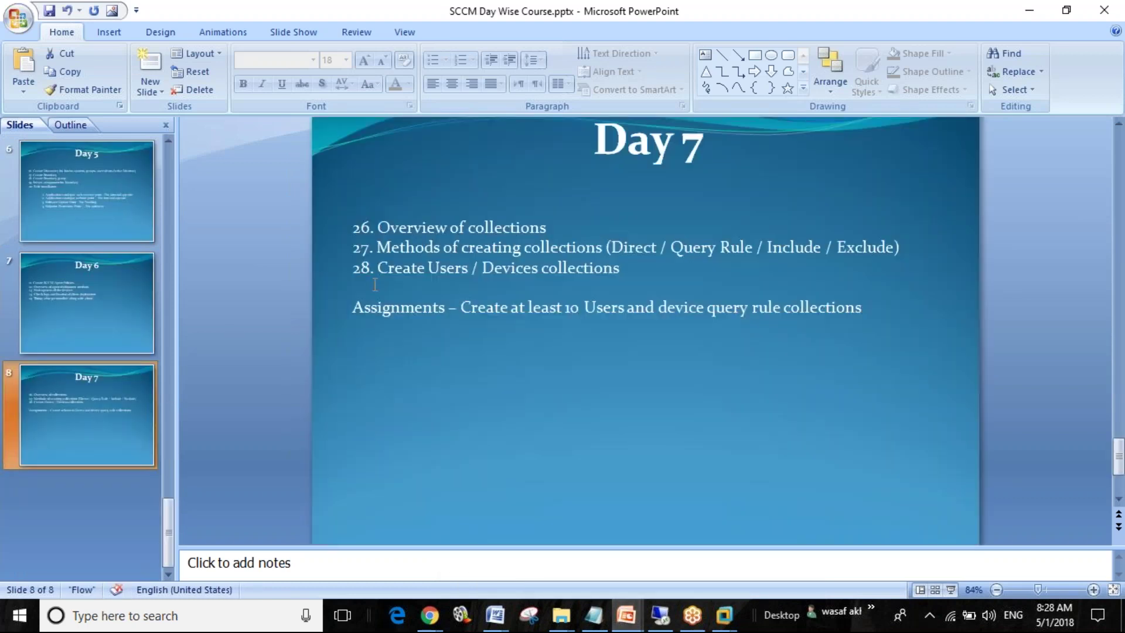
pyautogui.click(415, 307)
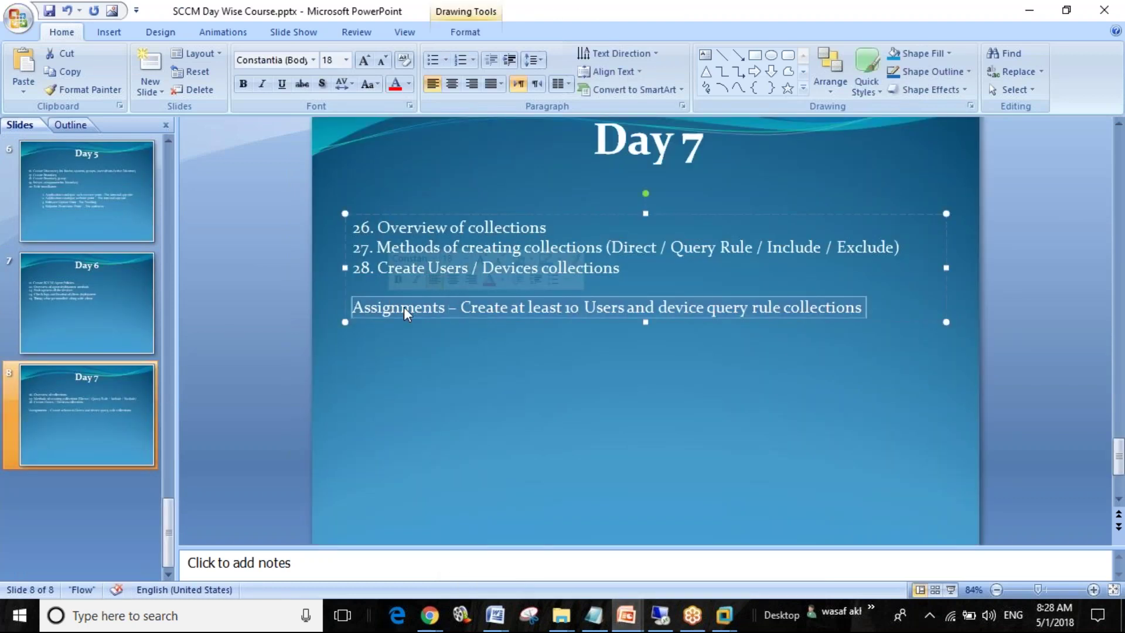
pyautogui.doubleClick(415, 306)
pyautogui.click(114, 348)
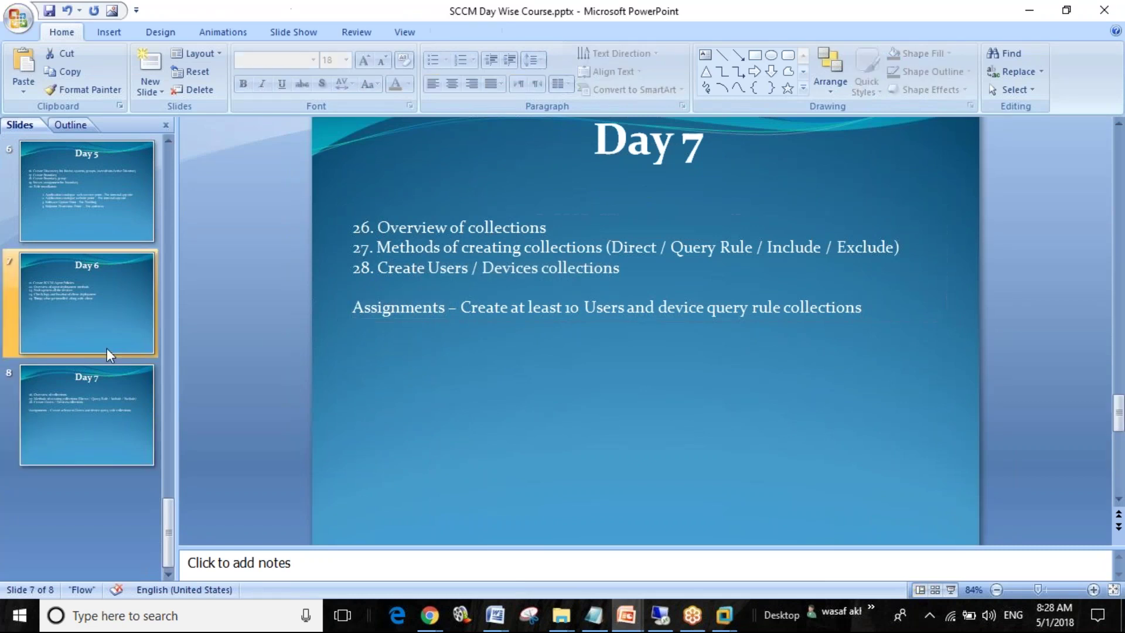
pyautogui.click(97, 408)
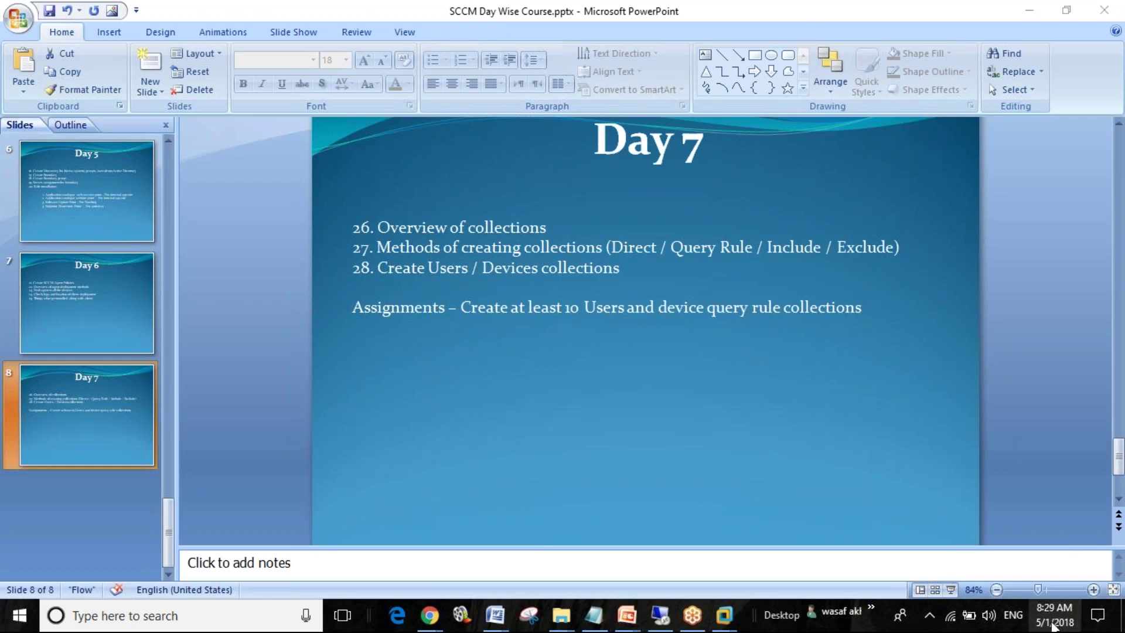
# Step: Check the May 2018 calendar, then point out the Assignments line on the Day 7 slide again
pyautogui.click(1053, 622)
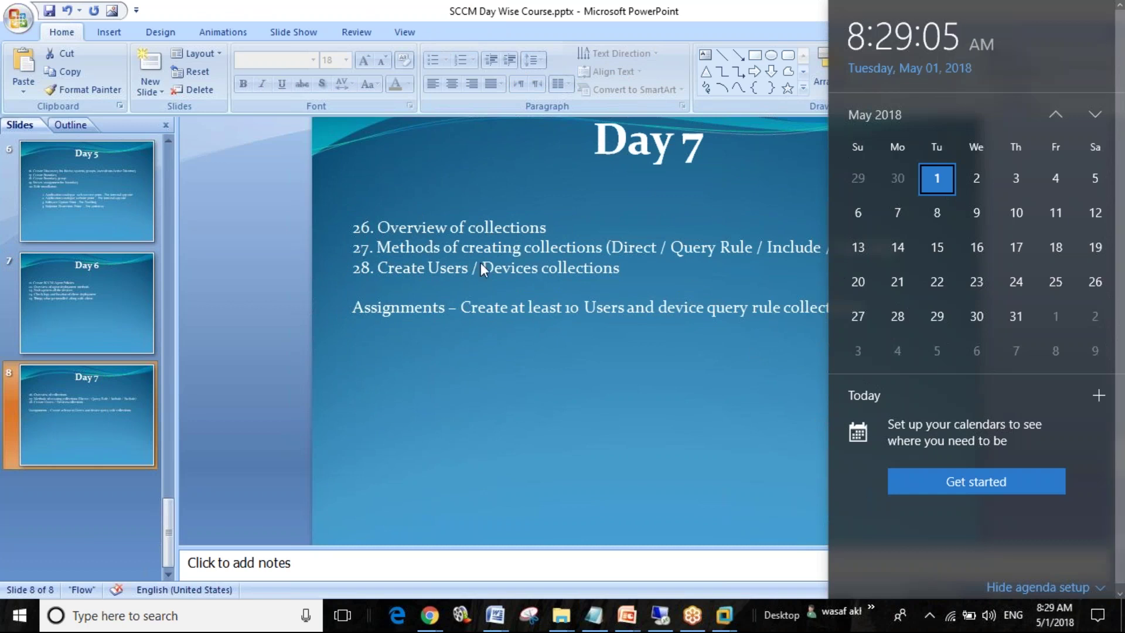
pyautogui.click(410, 309)
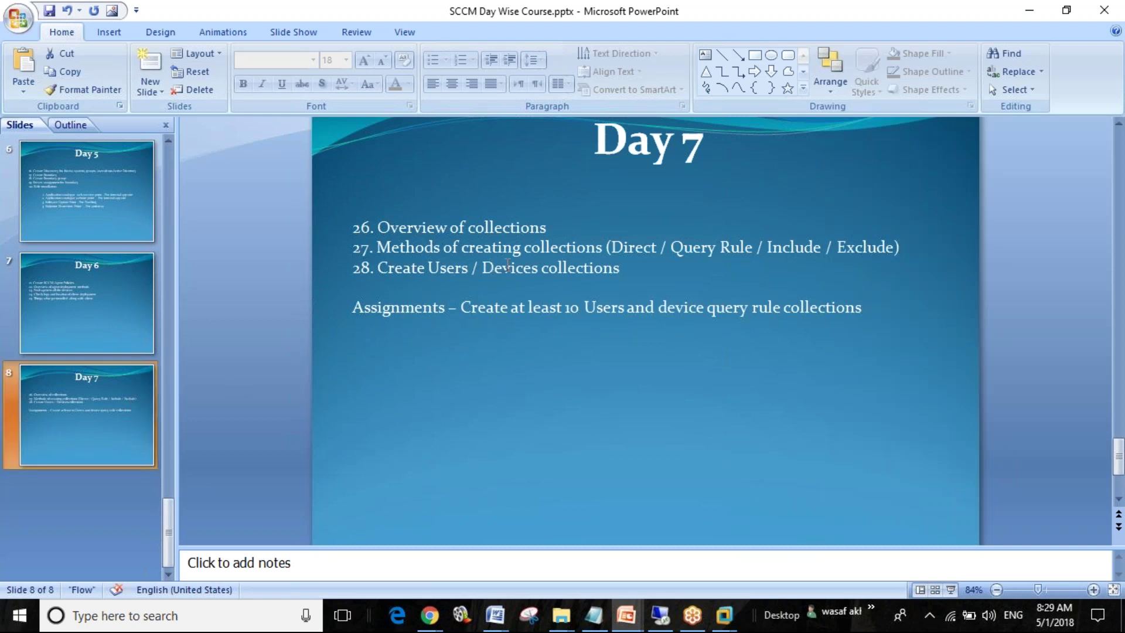
pyautogui.click(426, 300)
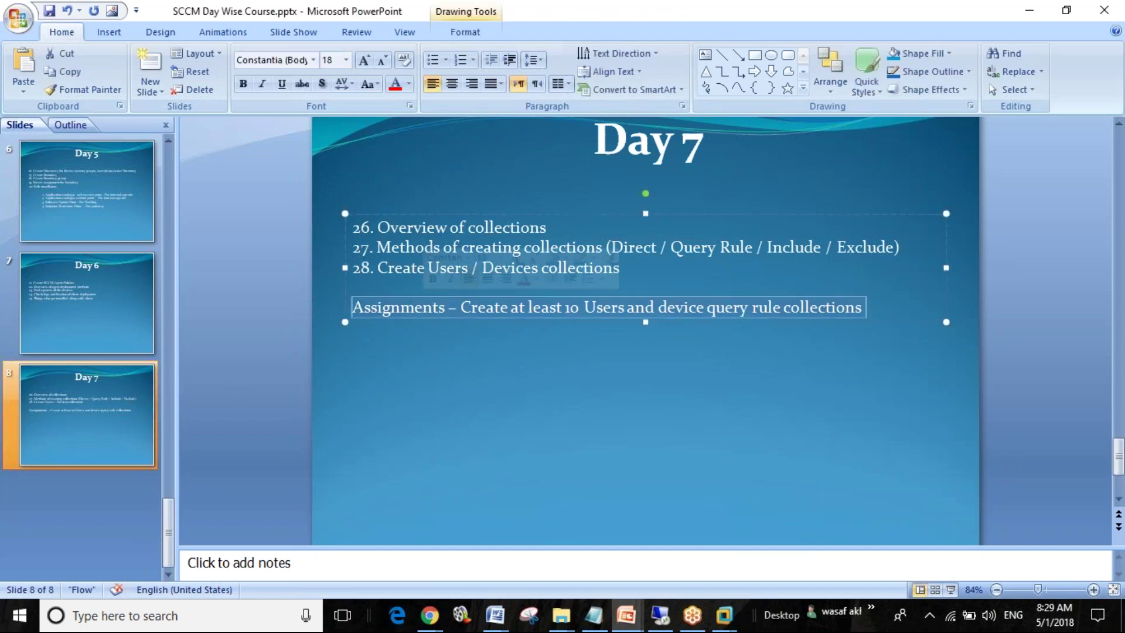
pyautogui.click(483, 373)
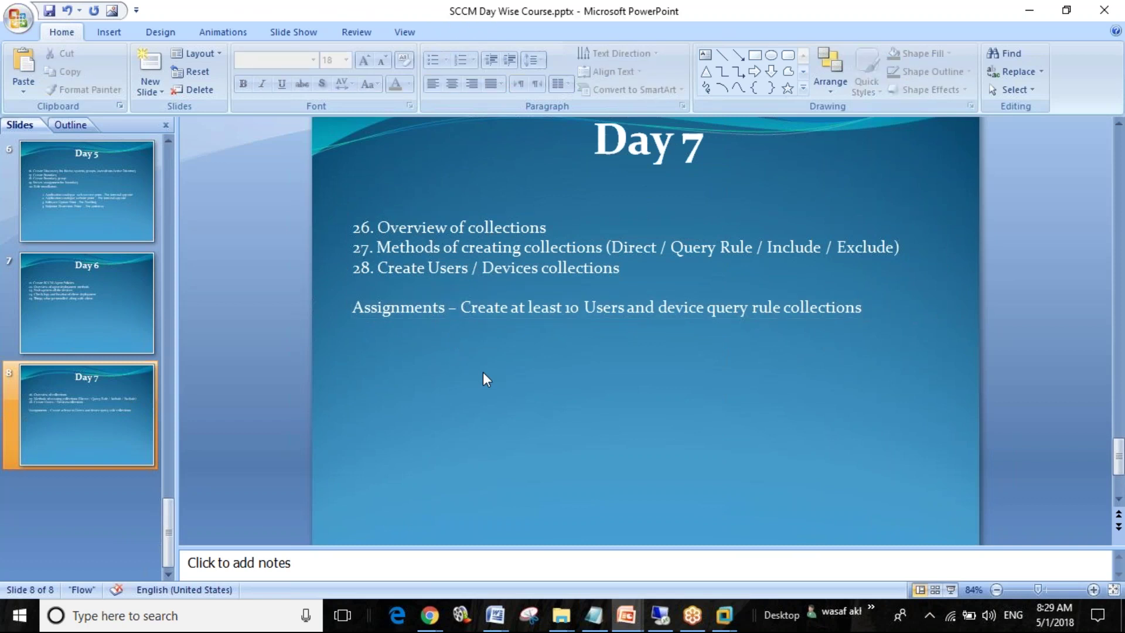
# Step: Minimize the day-wise course presentation, reopen it briefly, and switch back to SCCM.pptx
pyautogui.click(1030, 13)
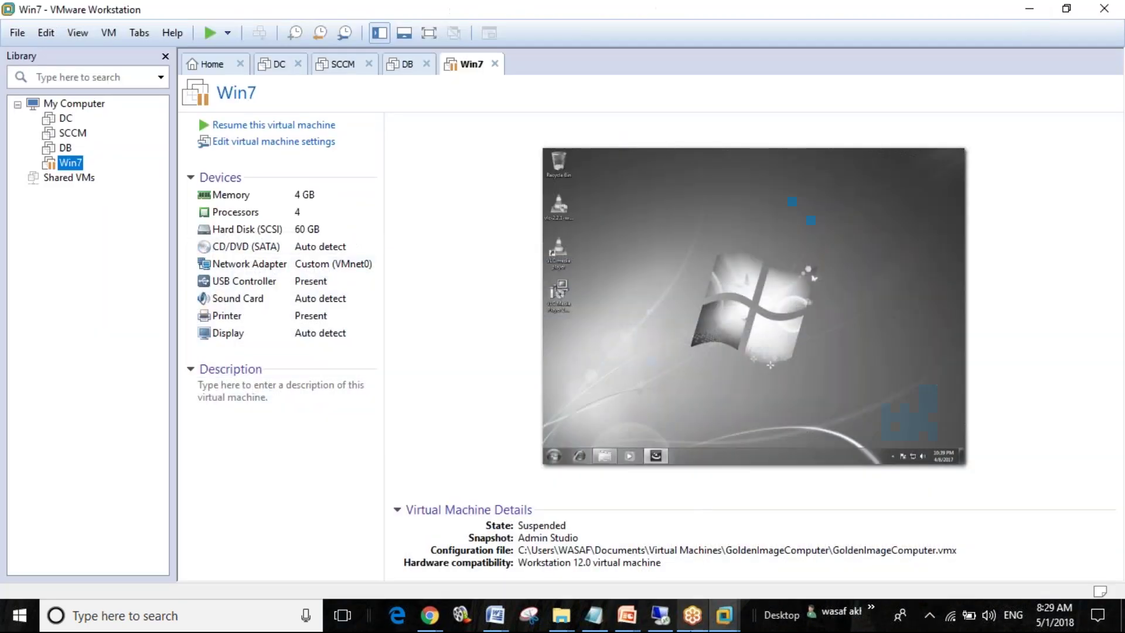
pyautogui.moveTo(692, 614)
pyautogui.moveTo(627, 615)
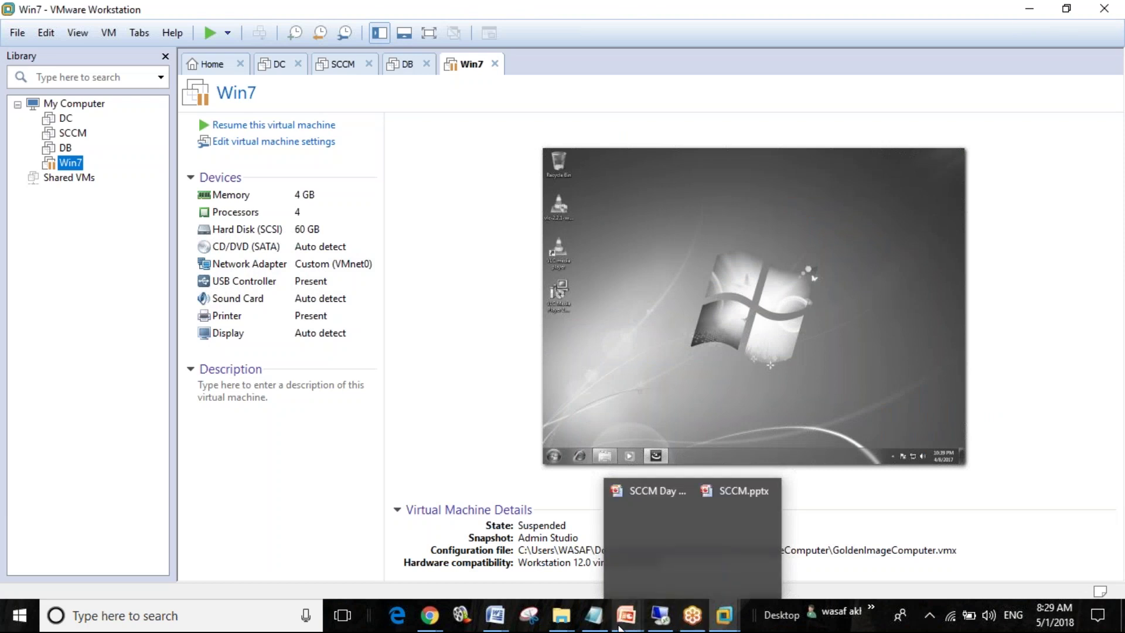
pyautogui.click(602, 557)
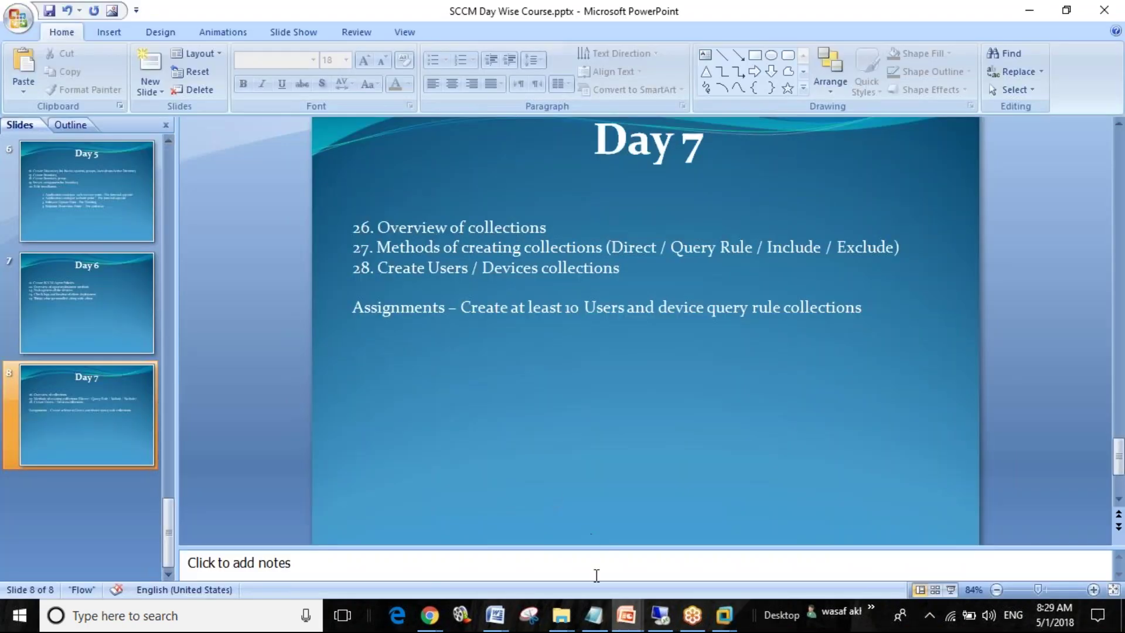
pyautogui.moveTo(626, 614)
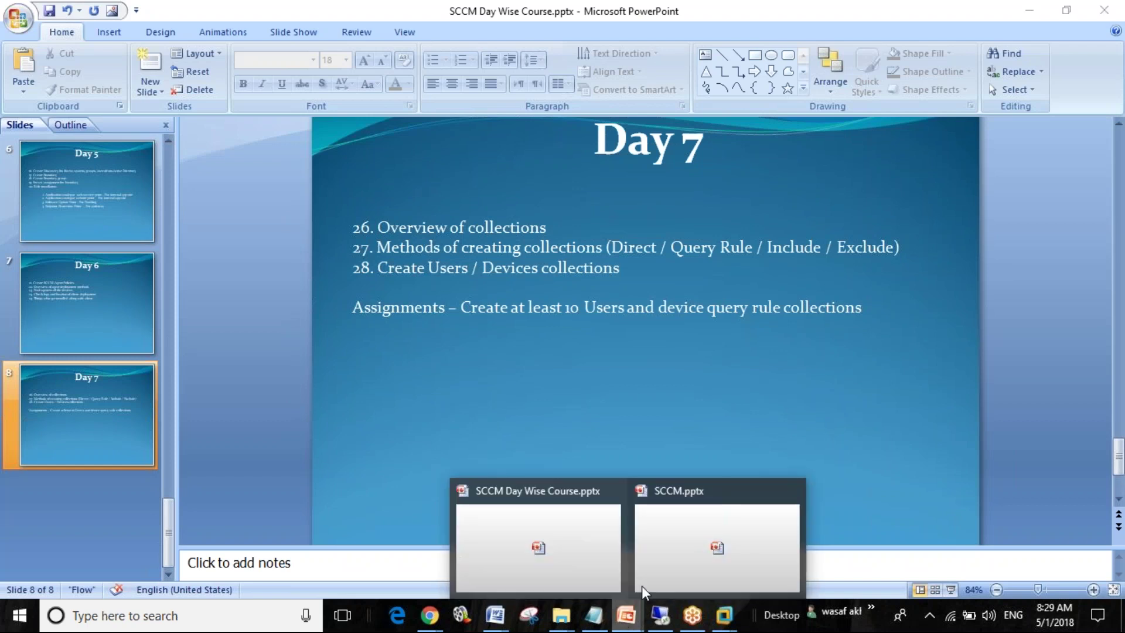
pyautogui.click(703, 567)
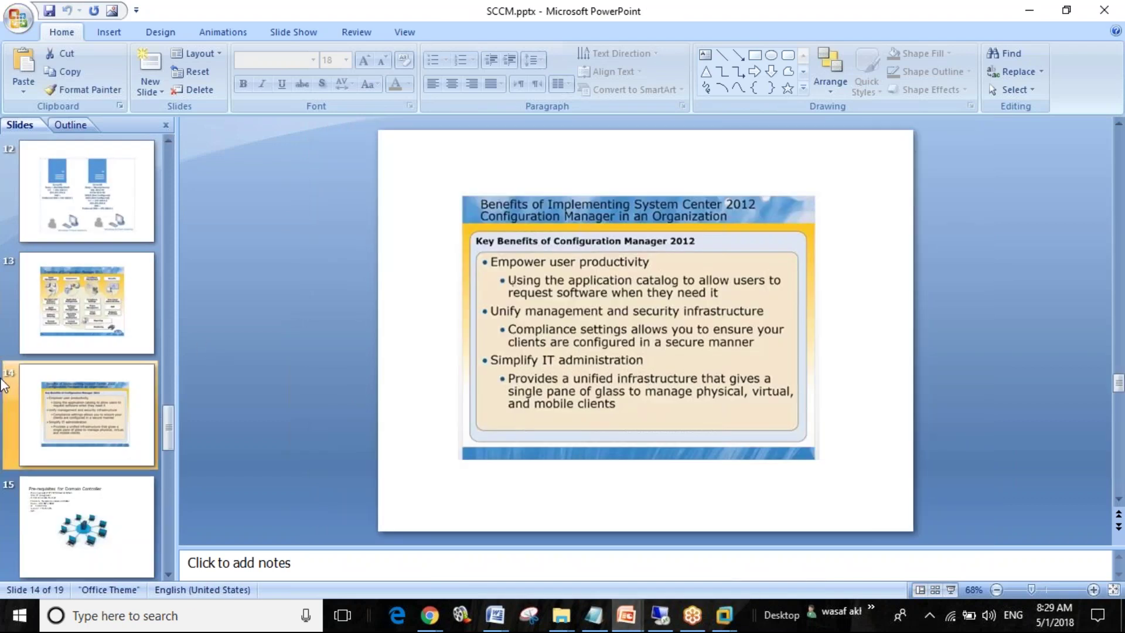